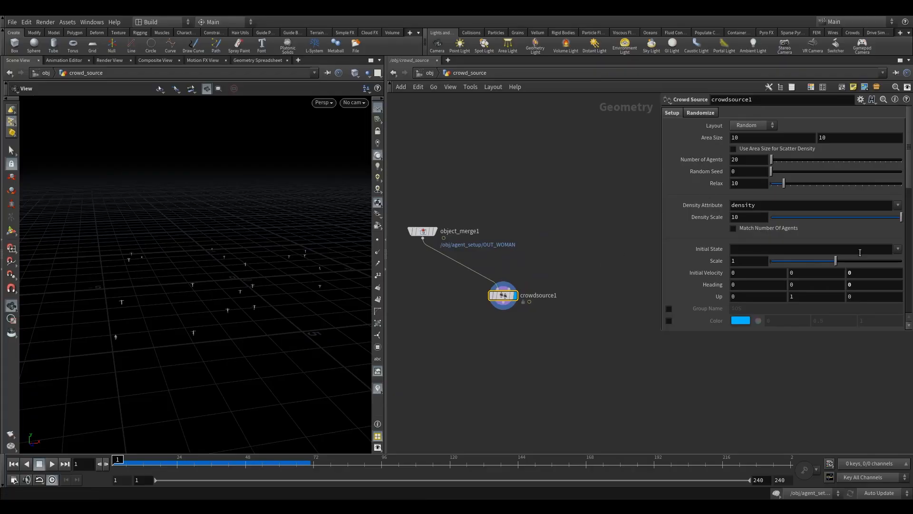
# Step: Set the base scale of the Randomize Scale option on the crowdsource1 node to 1
pyautogui.click(707, 113)
pyautogui.scroll(-10, 758, 299)
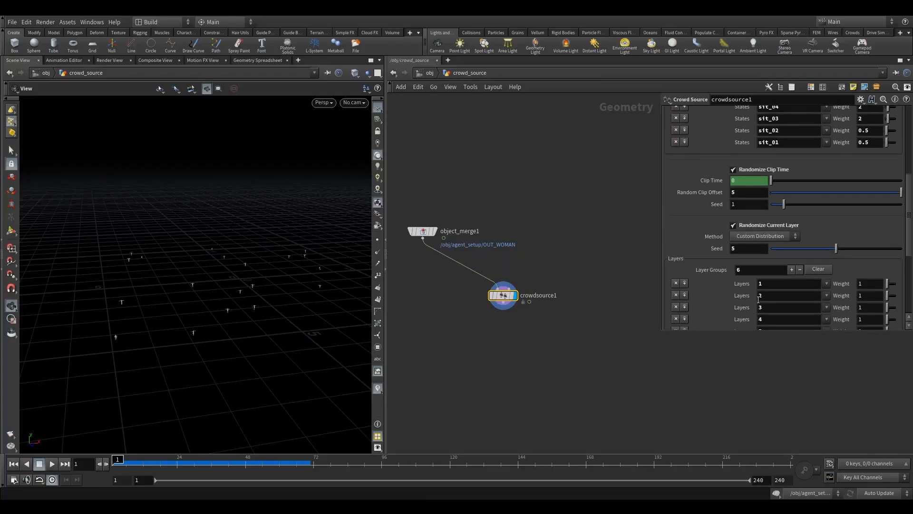
pyautogui.scroll(-5, 720, 264)
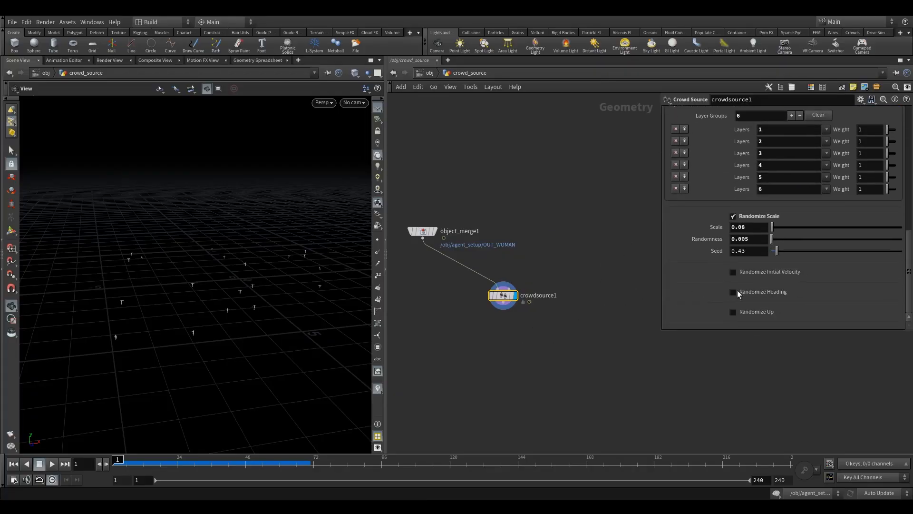
pyautogui.doubleClick(754, 227)
pyautogui.write('1')
pyautogui.press('Return')
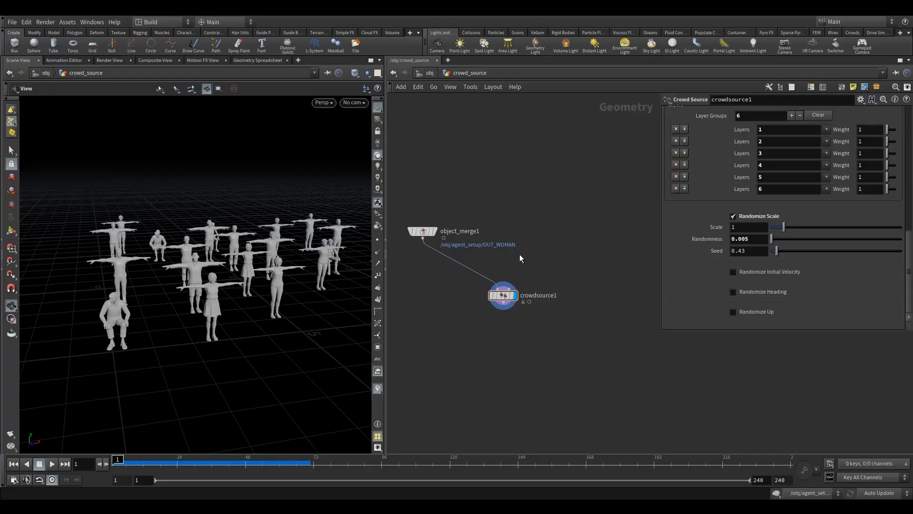
pyautogui.moveTo(233, 286); pyautogui.dragTo(214, 286)
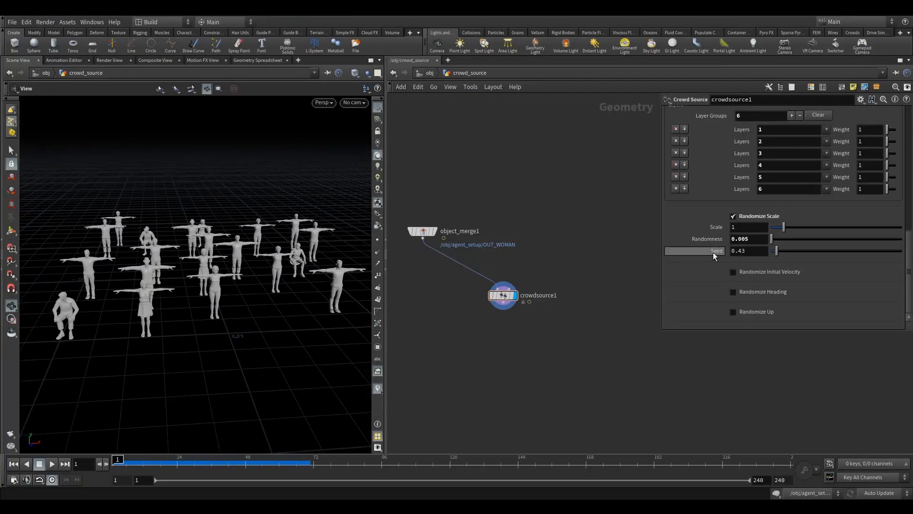
# Step: Turn off initial state randomization for the agents on the crowdsource1 node
pyautogui.scroll(5, 769, 242)
pyautogui.scroll(5, 769, 242)
pyautogui.scroll(4, 770, 246)
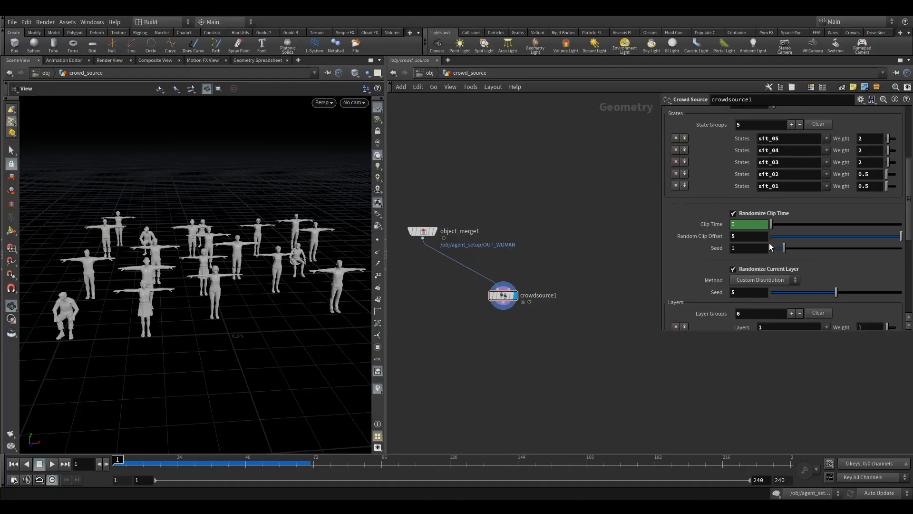
pyautogui.scroll(4, 785, 247)
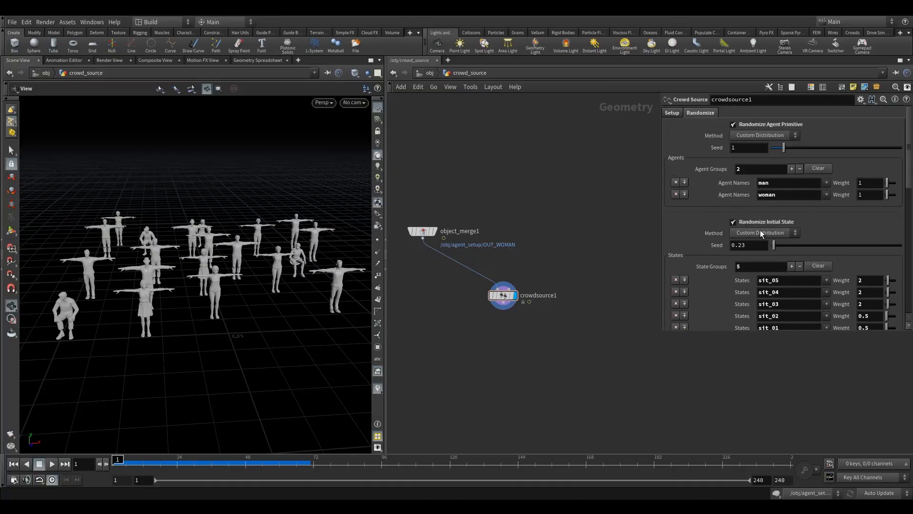
pyautogui.scroll(-3, 754, 212)
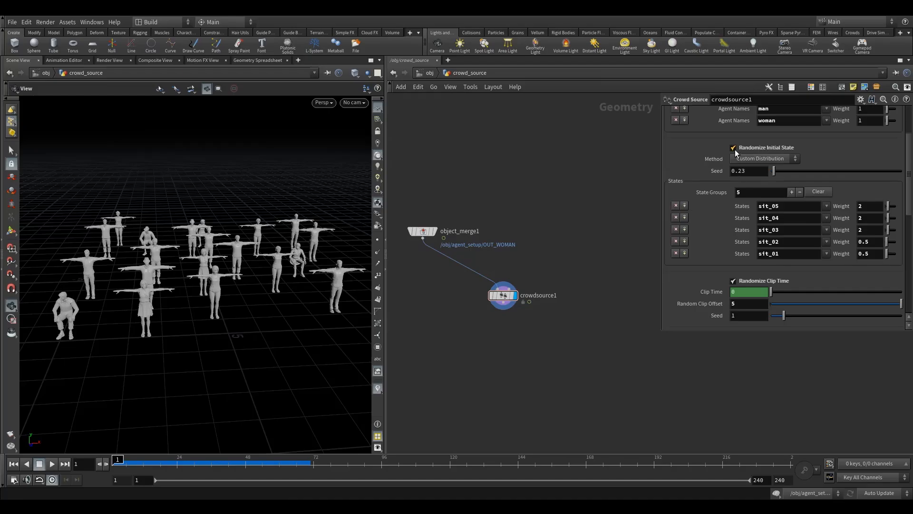
pyautogui.click(734, 149)
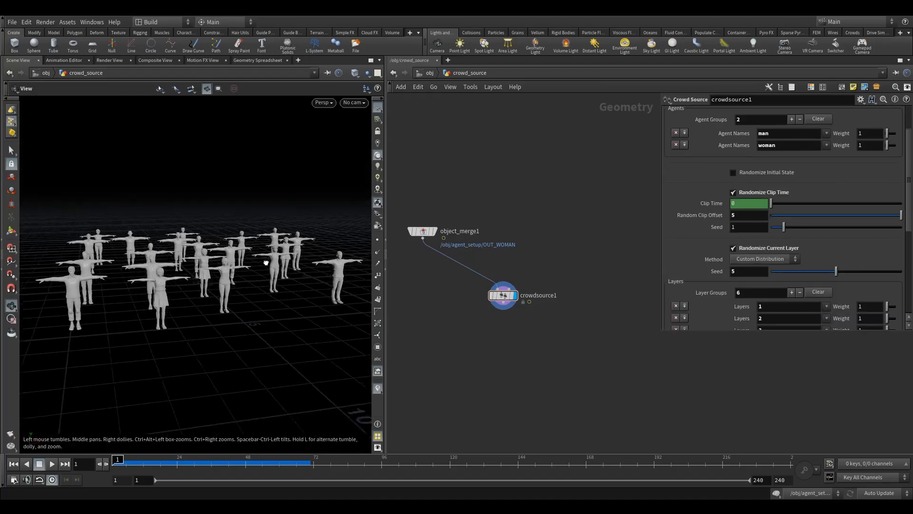
# Step: Set the initial state of the crowdsource1 agents to ragdoll
pyautogui.scroll(3, 719, 185)
pyautogui.click(672, 113)
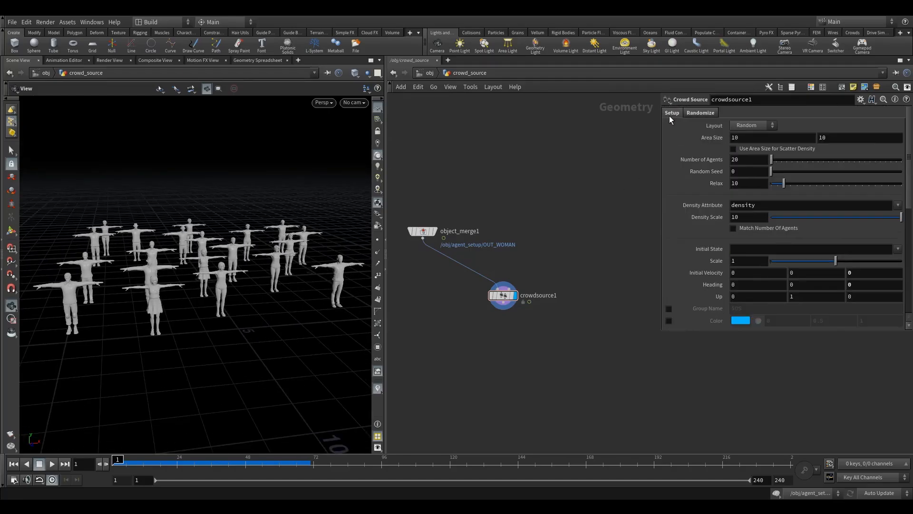
pyautogui.click(734, 247)
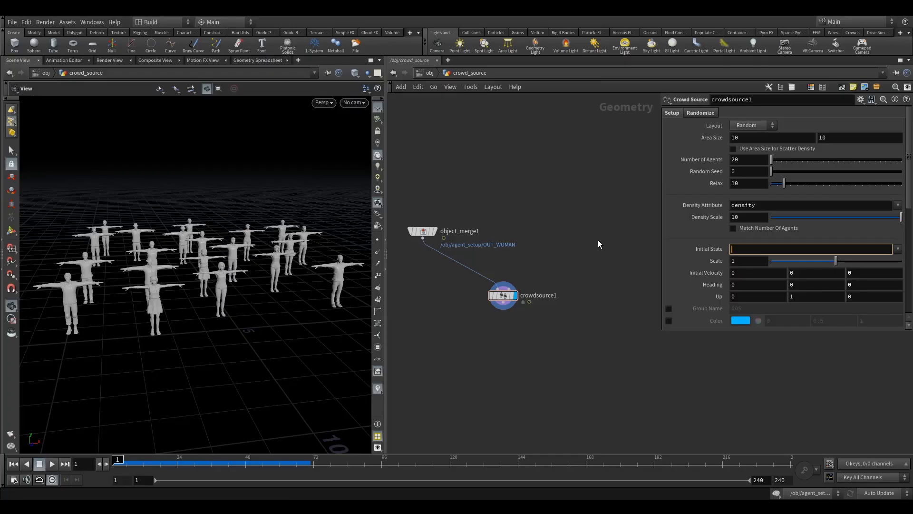
pyautogui.write('ragdoll')
pyautogui.press('Return')
# Step: Align the object_merge1 node directly above crowdsource1 in the network
pyautogui.moveTo(422, 231); pyautogui.dragTo(504, 226)
pyautogui.moveTo(521, 273); pyautogui.dragTo(512, 265, button='middle')
pyautogui.moveTo(442, 210); pyautogui.dragTo(517, 221)
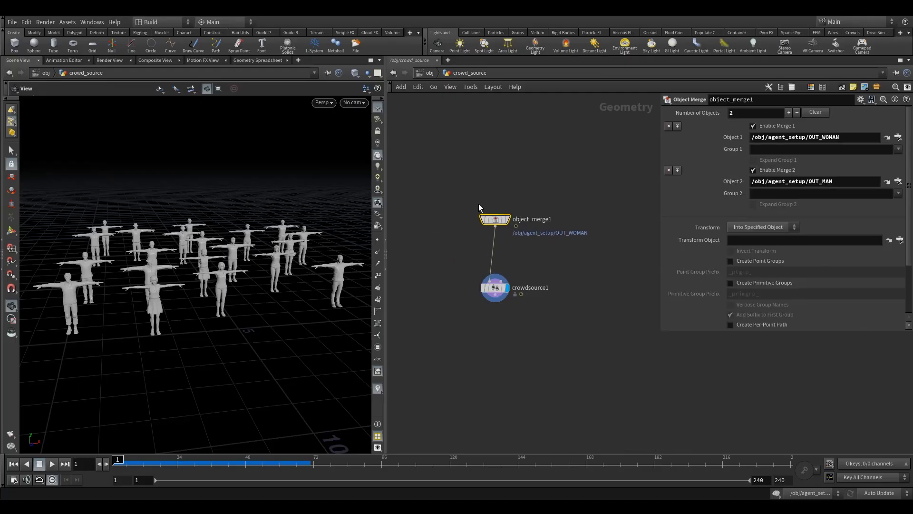
# Step: In the agent_setup network, set the current clip of both agentclip1 and agentclip2 to sit_01
pyautogui.click(424, 75)
pyautogui.doubleClick(484, 190)
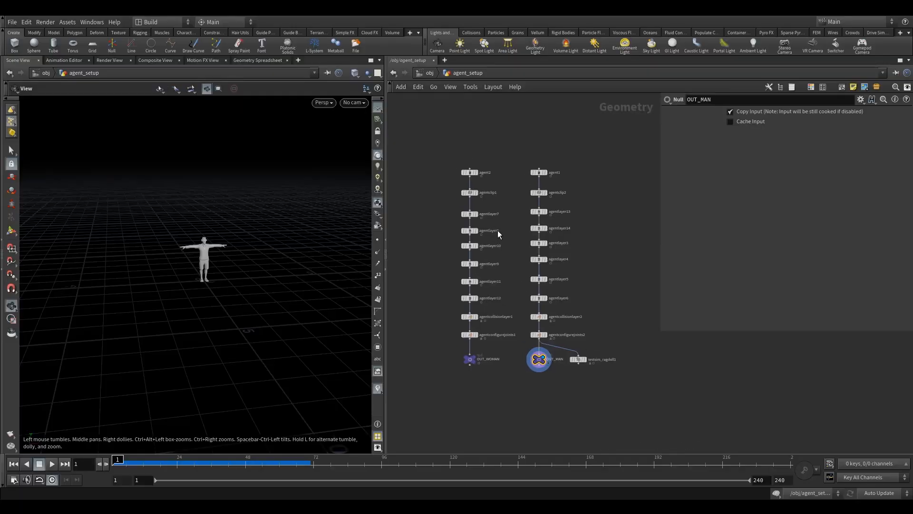
pyautogui.moveTo(445, 190); pyautogui.dragTo(623, 222)
pyautogui.click(896, 135)
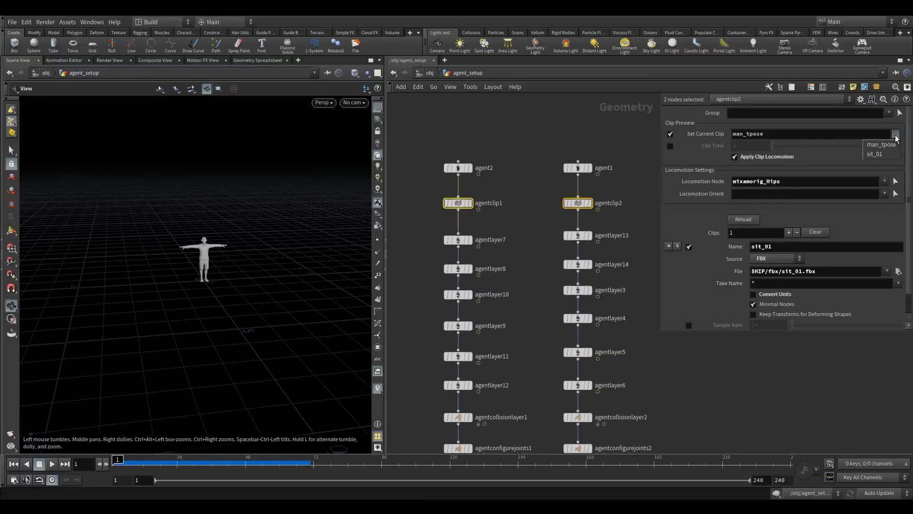
pyautogui.click(879, 155)
pyautogui.click(507, 233)
pyautogui.moveTo(515, 254); pyautogui.dragTo(503, 212, button='middle')
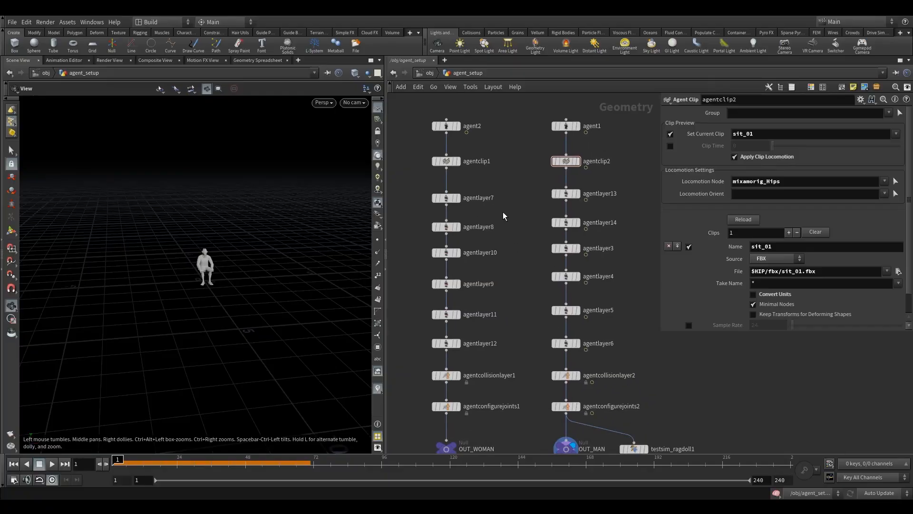
pyautogui.moveTo(219, 259); pyautogui.dragTo(230, 264)
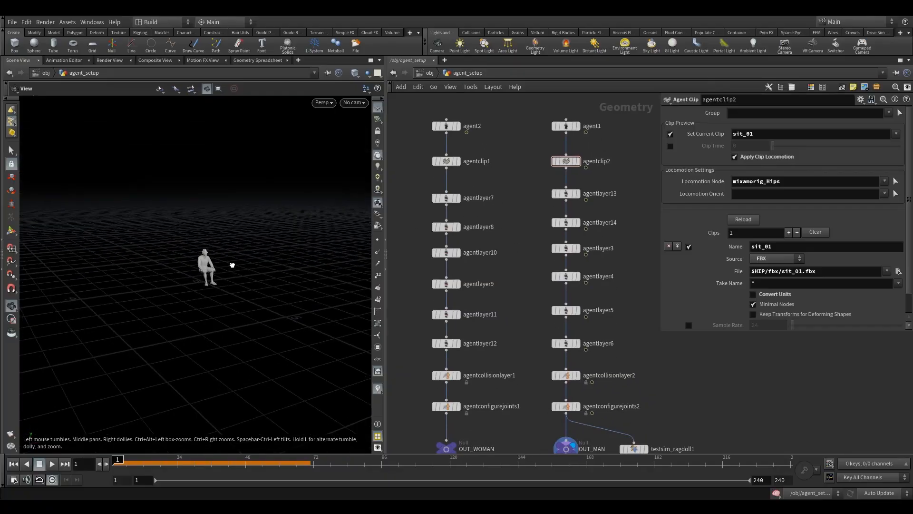
pyautogui.moveTo(231, 264); pyautogui.dragTo(358, 239, button='right')
pyautogui.moveTo(262, 278)
pyautogui.mouseDown()
pyautogui.moveTo(218, 292)
pyautogui.moveTo(281, 271)
pyautogui.moveTo(264, 267)
pyautogui.mouseUp()
# Step: Return to the crowd_source network and examine the poses of the agents generated by crowdsource1
pyautogui.click(430, 73)
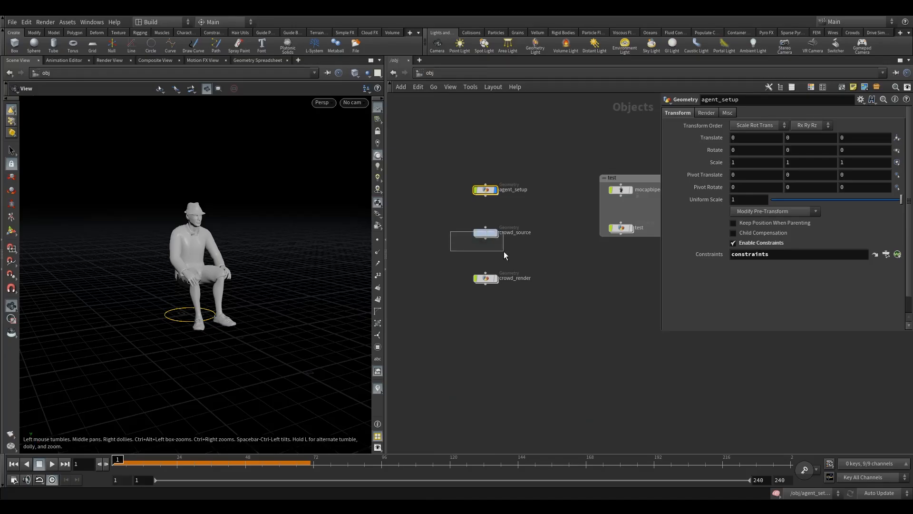
pyautogui.moveTo(503, 252); pyautogui.dragTo(504, 251)
pyautogui.doubleClick(486, 234)
pyautogui.moveTo(480, 267); pyautogui.dragTo(497, 270, button='middle')
pyautogui.moveTo(490, 276); pyautogui.dragTo(520, 323)
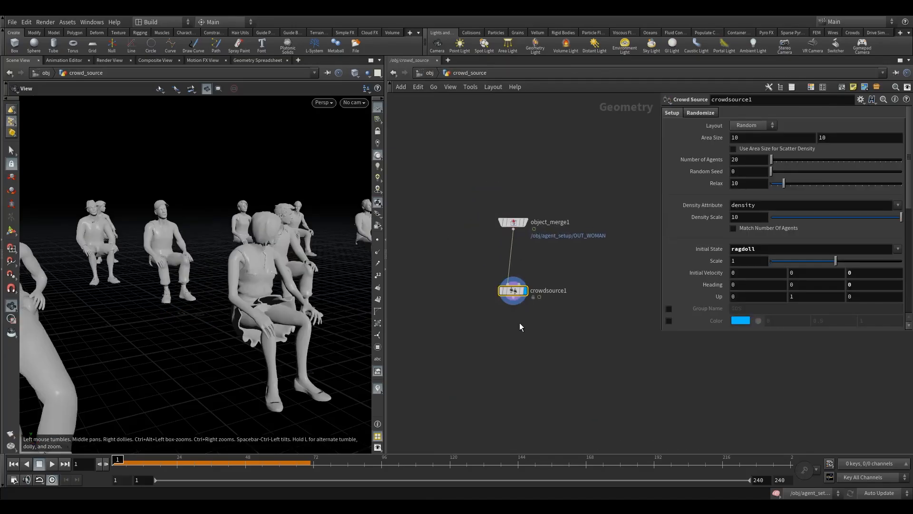
pyautogui.moveTo(504, 243); pyautogui.dragTo(525, 238, button='middle')
pyautogui.moveTo(259, 288); pyautogui.dragTo(216, 285, button='right')
pyautogui.moveTo(216, 286); pyautogui.dragTo(179, 288)
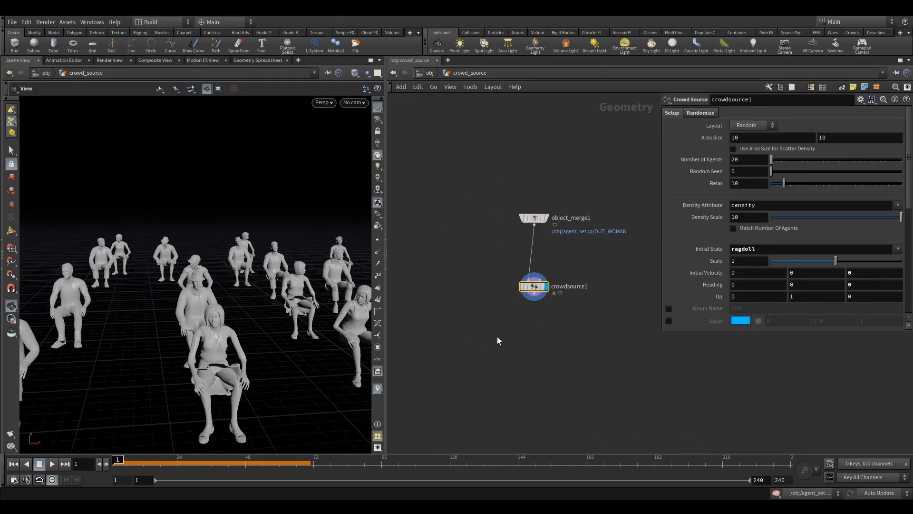
pyautogui.press('Tab')
pyautogui.write('c')
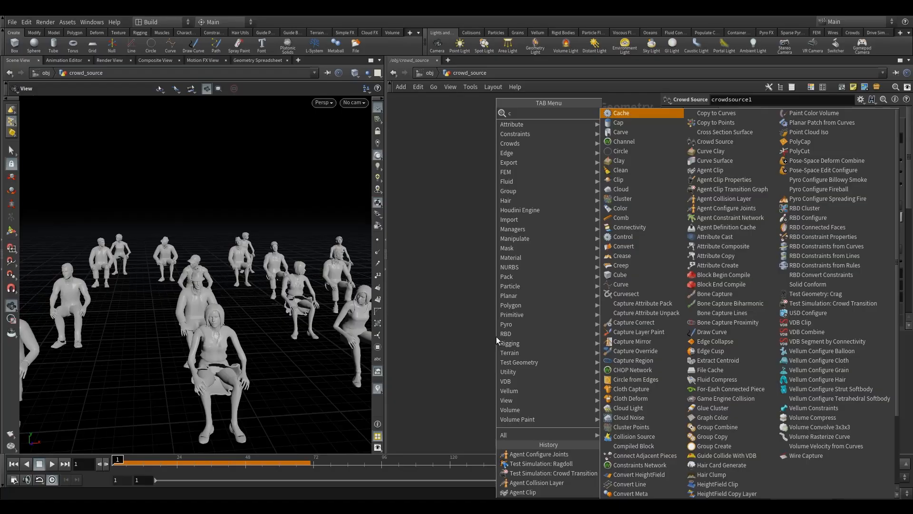
pyautogui.write('onf')
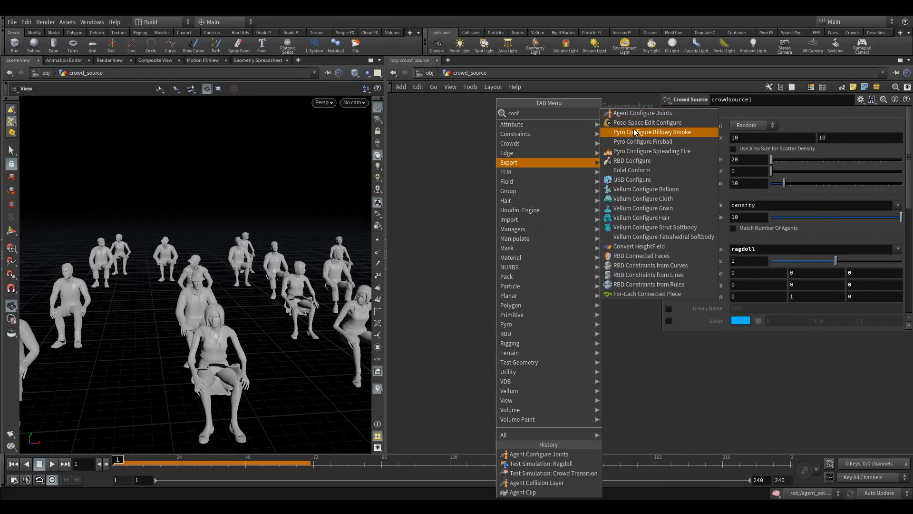
pyautogui.click(644, 116)
pyautogui.click(476, 336)
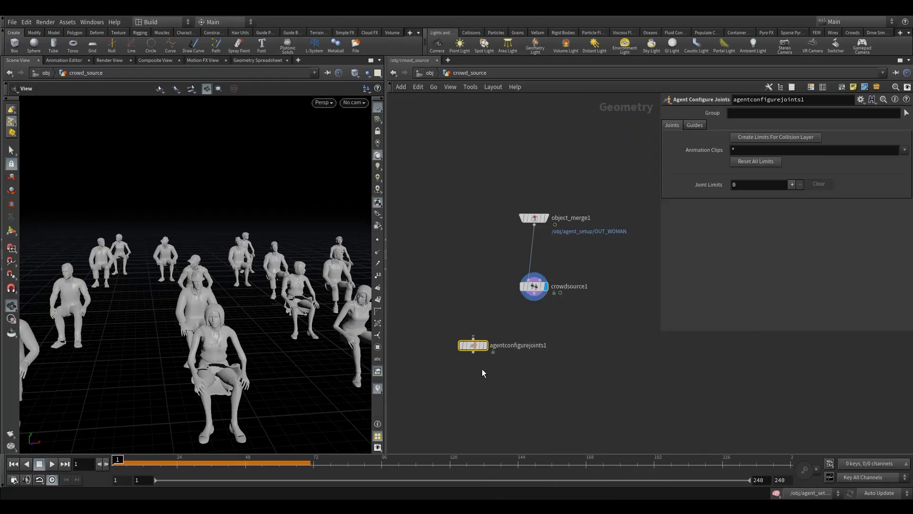
pyautogui.press('Delete')
# Step: Add an Agent Constraint Network node after crowdsource1, position it below that node and show its output in the viewport
pyautogui.press('Tab')
pyautogui.write('agent')
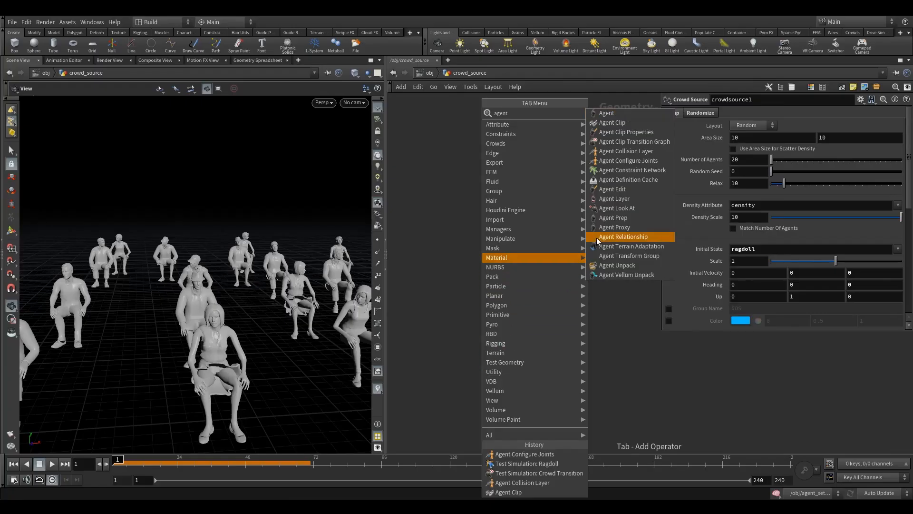
pyautogui.click(632, 170)
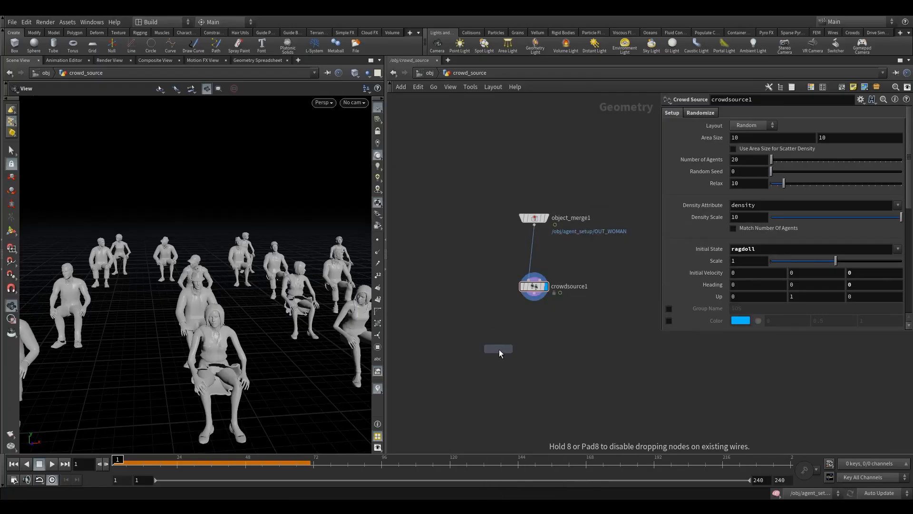
pyautogui.click(536, 304)
pyautogui.click(546, 315)
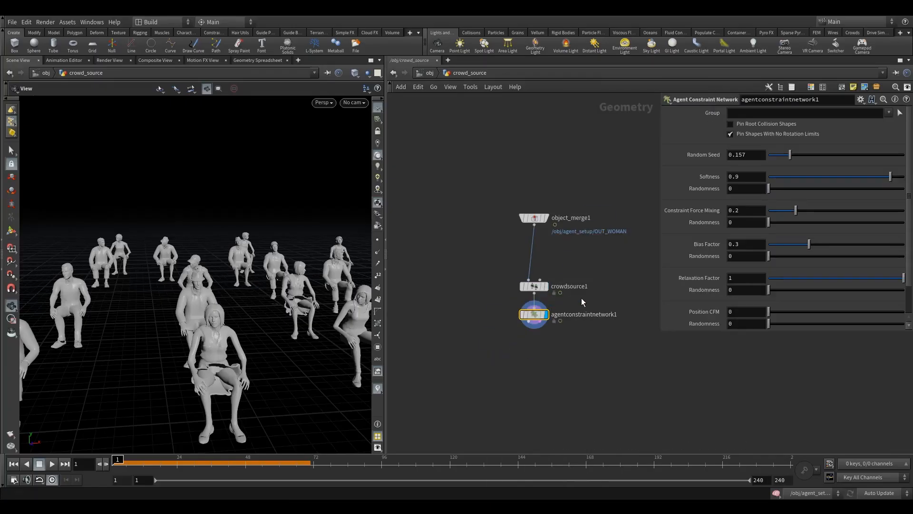
pyautogui.moveTo(585, 297); pyautogui.dragTo(527, 332)
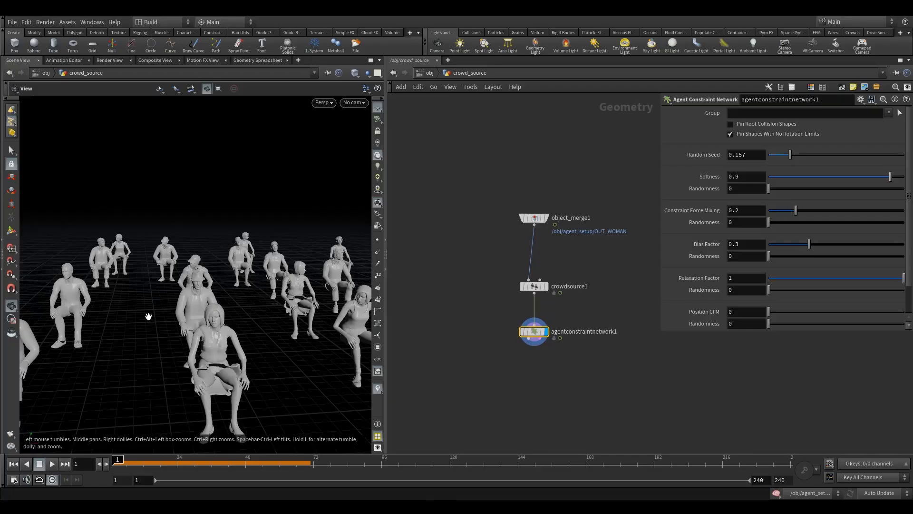
pyautogui.moveTo(253, 329); pyautogui.dragTo(264, 306)
pyautogui.moveTo(265, 307); pyautogui.dragTo(261, 313, button='right')
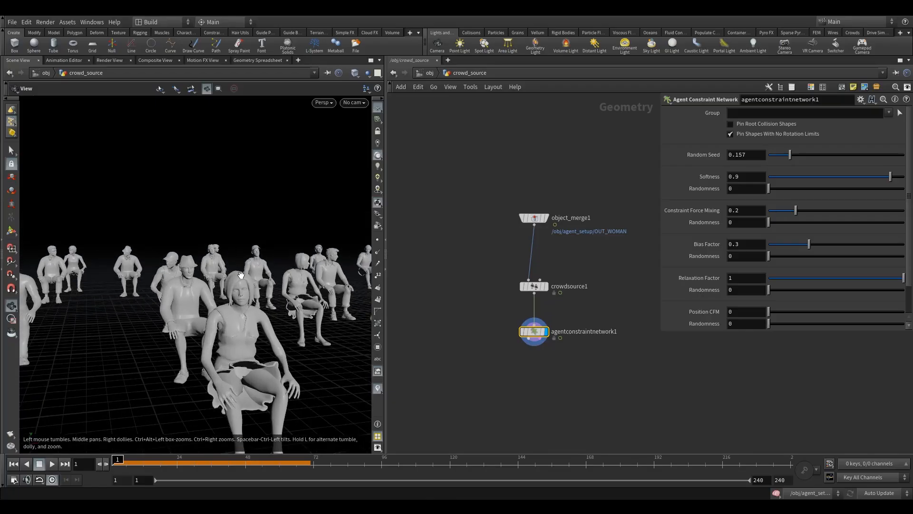
pyautogui.moveTo(231, 314); pyautogui.dragTo(267, 316)
pyautogui.moveTo(267, 316); pyautogui.dragTo(235, 334, button='right')
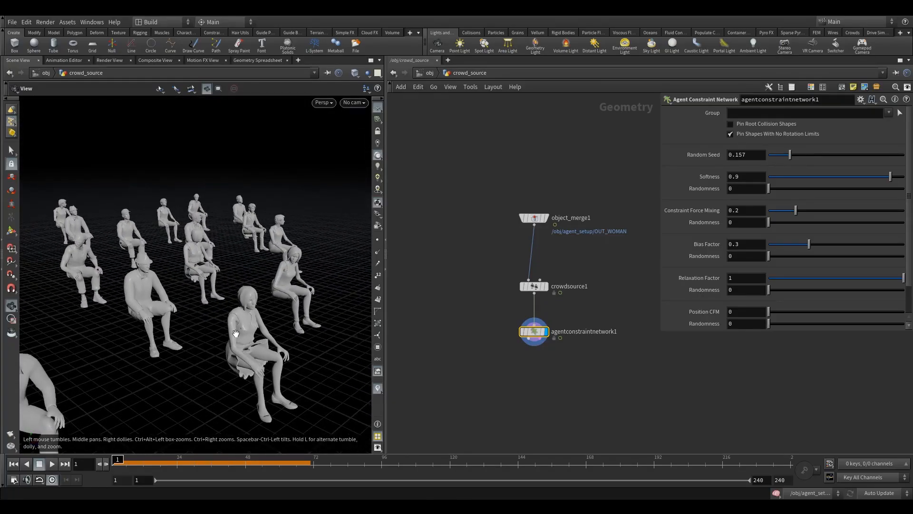
pyautogui.moveTo(233, 333); pyautogui.dragTo(235, 324)
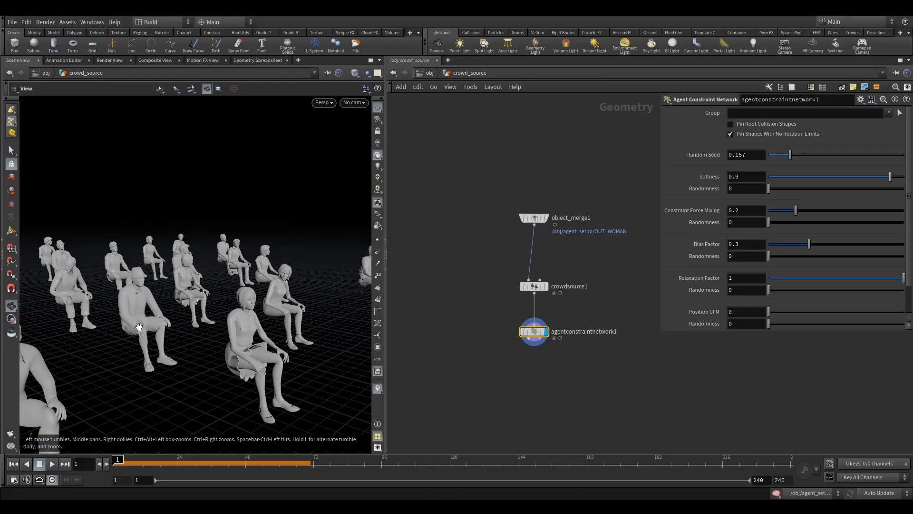
pyautogui.moveTo(528, 339); pyautogui.dragTo(532, 339)
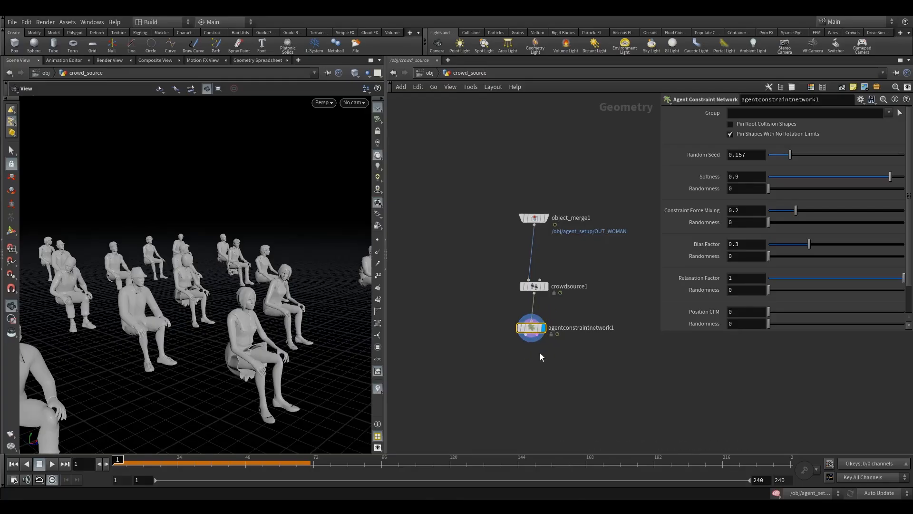
# Step: Add a Null node below agentconstraintnetwork1, connected to its second output
pyautogui.press('Tab')
pyautogui.write('nu')
pyautogui.click(664, 103)
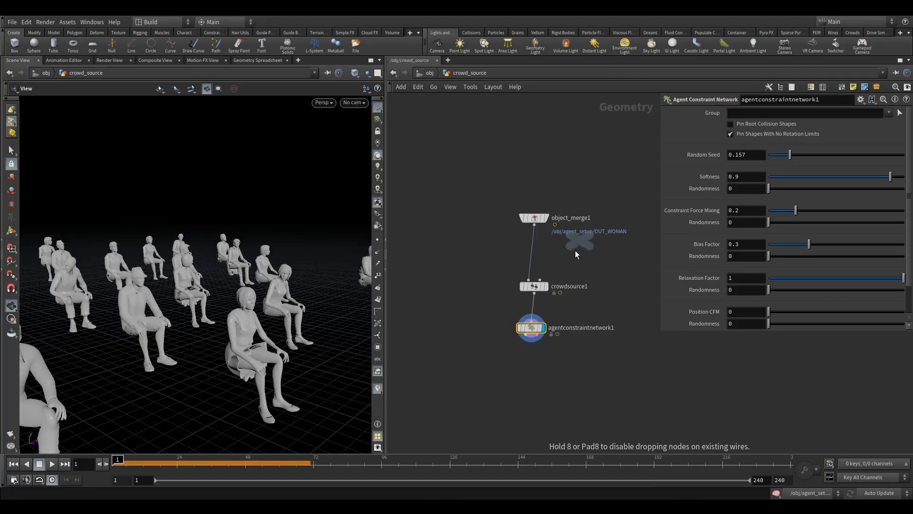
pyautogui.click(552, 370)
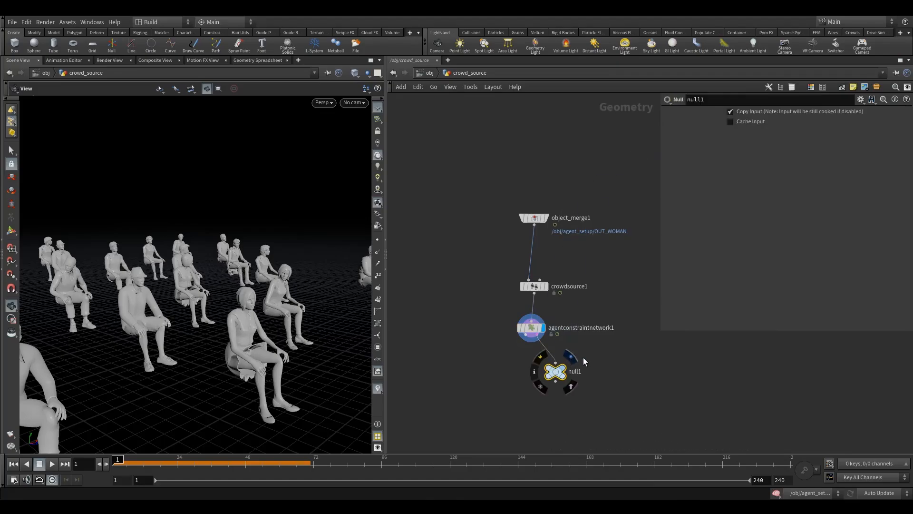
# Step: Display the Null node's constraint geometry and turn on point display in the viewport to examine it
pyautogui.click(378, 240)
pyautogui.moveTo(277, 339); pyautogui.dragTo(291, 326)
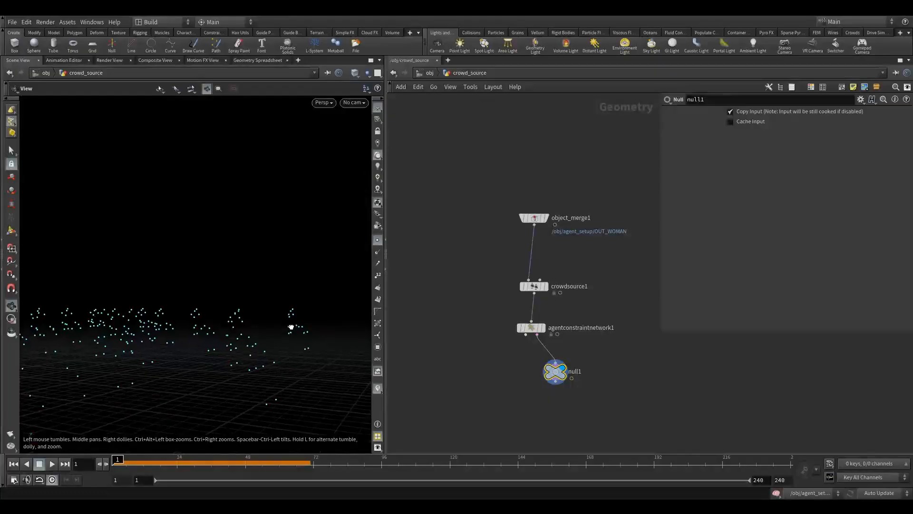
pyautogui.moveTo(248, 369); pyautogui.dragTo(222, 323)
pyautogui.moveTo(223, 323); pyautogui.dragTo(442, 285, button='right')
pyautogui.moveTo(263, 292); pyautogui.dragTo(261, 304)
pyautogui.moveTo(261, 304); pyautogui.dragTo(271, 212, button='middle')
# Step: Select constraint points in the viewport and inspect null1's point and primitive attributes in the geometry spreadsheet
pyautogui.click(14, 151)
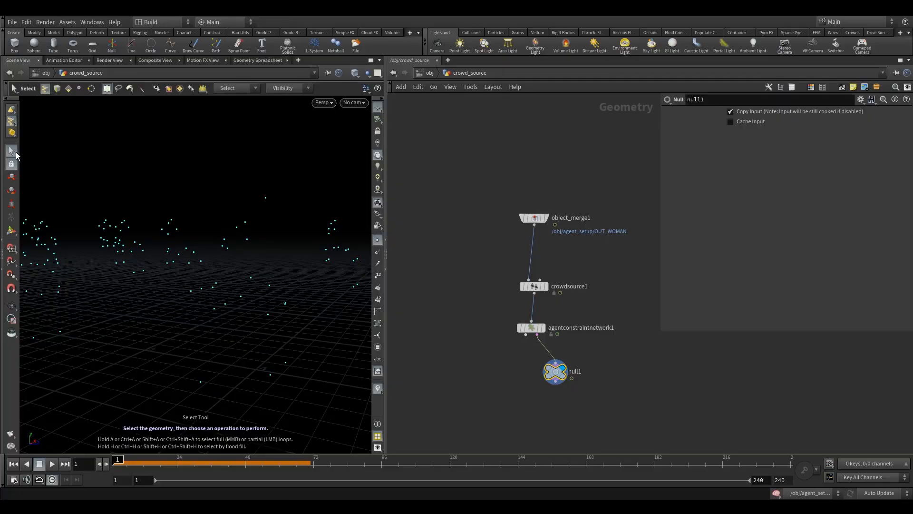
pyautogui.press('2')
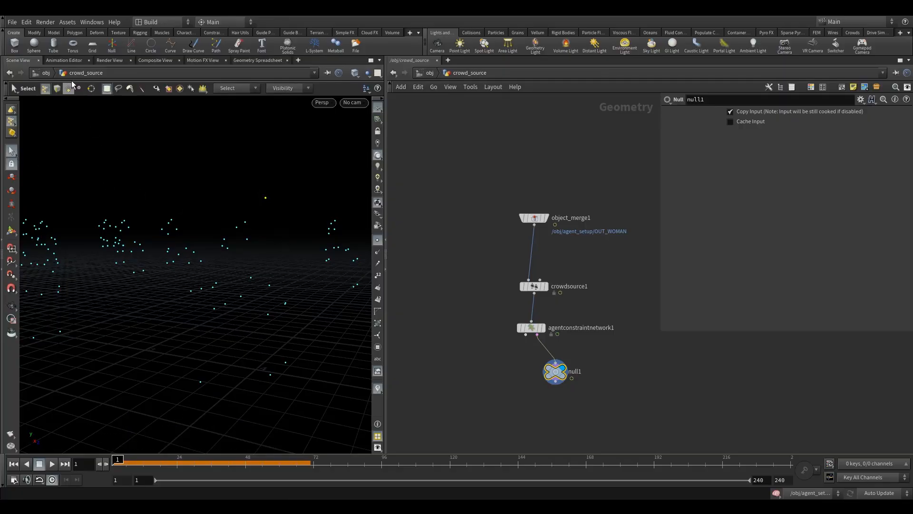
pyautogui.moveTo(256, 164); pyautogui.dragTo(276, 217)
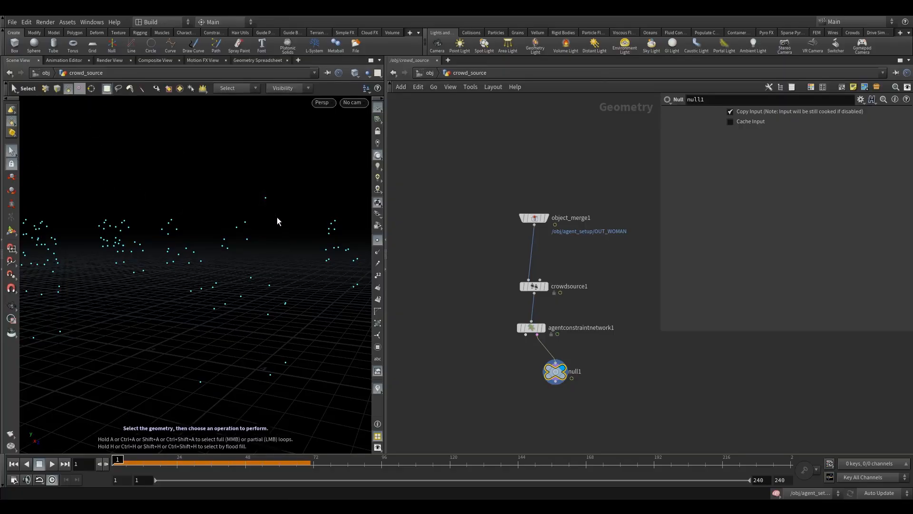
pyautogui.click(248, 61)
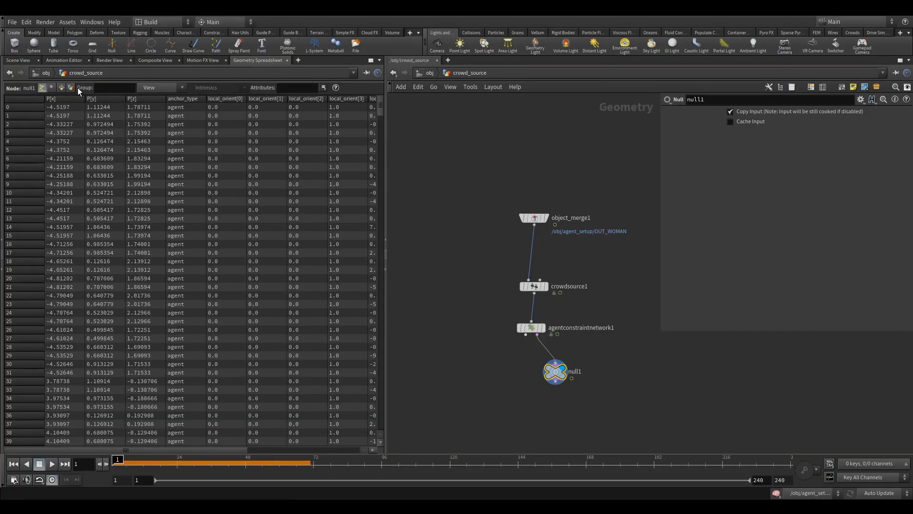
pyautogui.click(61, 87)
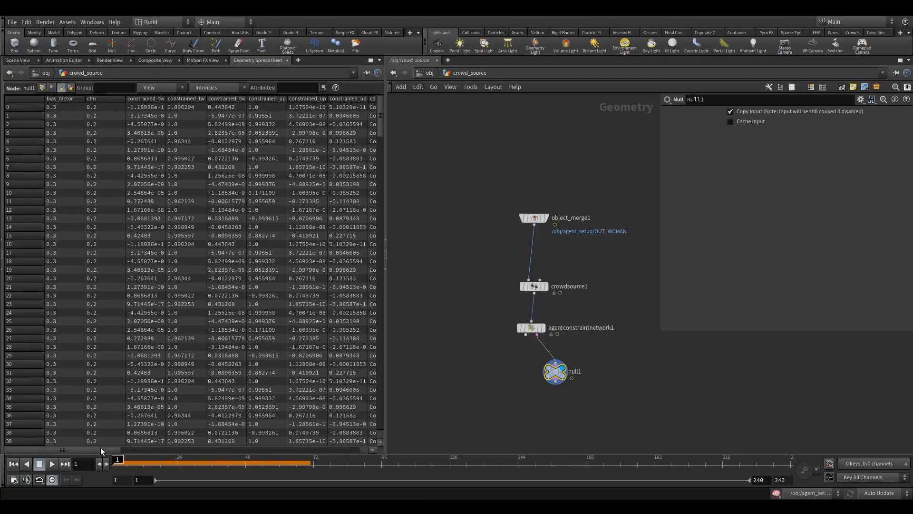
pyautogui.moveTo(101, 447)
pyautogui.mouseDown()
pyautogui.moveTo(342, 470)
pyautogui.moveTo(88, 447)
pyautogui.mouseUp()
pyautogui.click(19, 62)
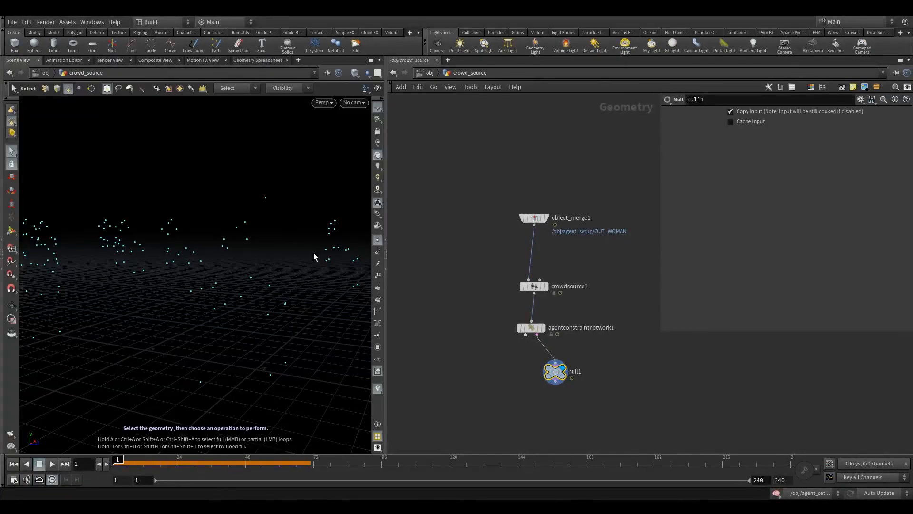
# Step: Add a Transform node after null1 for constraint points 416-417 and try raising them about 0.028 units in Y
pyautogui.moveTo(242, 182); pyautogui.dragTo(266, 198)
pyautogui.click(47, 91)
pyautogui.moveTo(244, 170); pyautogui.dragTo(294, 237)
pyautogui.press('Tab')
pyautogui.moveTo(295, 116)
pyautogui.click(377, 118)
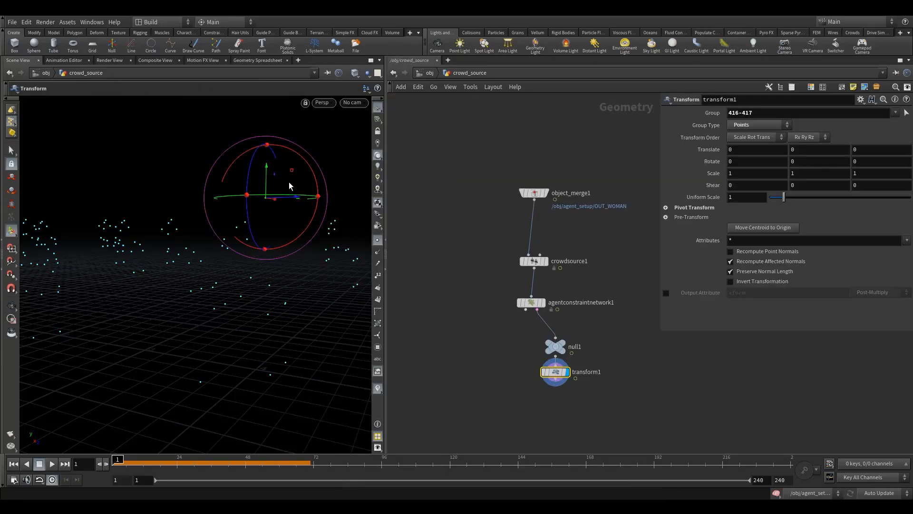
pyautogui.moveTo(267, 177); pyautogui.dragTo(267, 148)
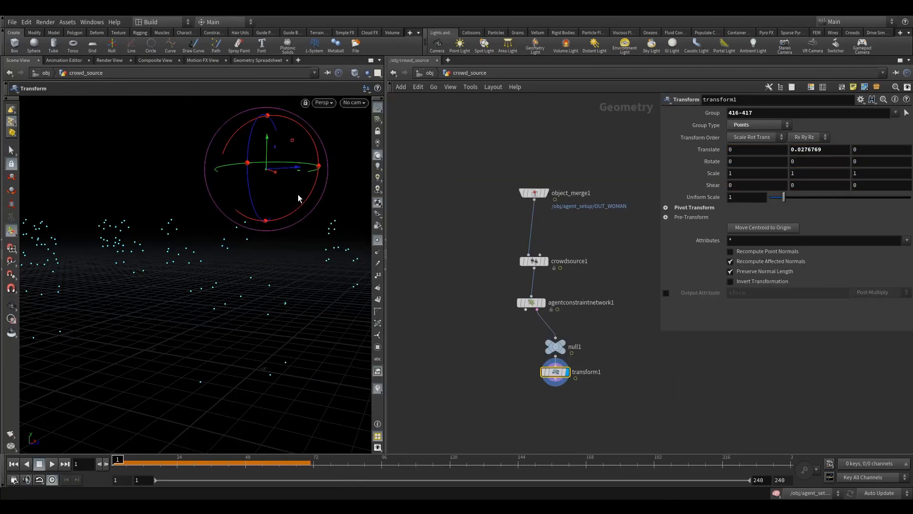
pyautogui.hotkey('ctrl', 'z')
# Step: Limit the Transform node's group to point 416, raise it about 0.021 units in Y and examine the constraint line
pyautogui.keyDown('alt'); pyautogui.moveTo(292, 183); pyautogui.dragTo(301, 187); pyautogui.keyUp('alt')
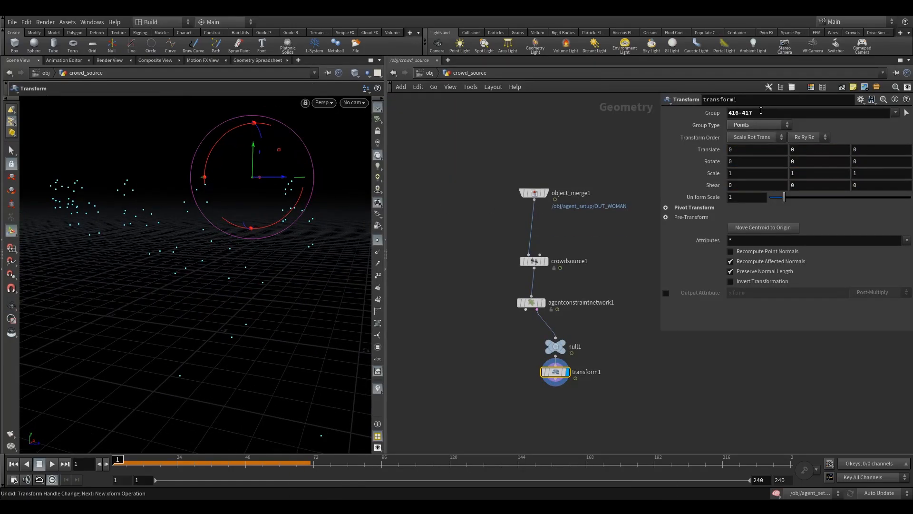
pyautogui.press('BackSpace')
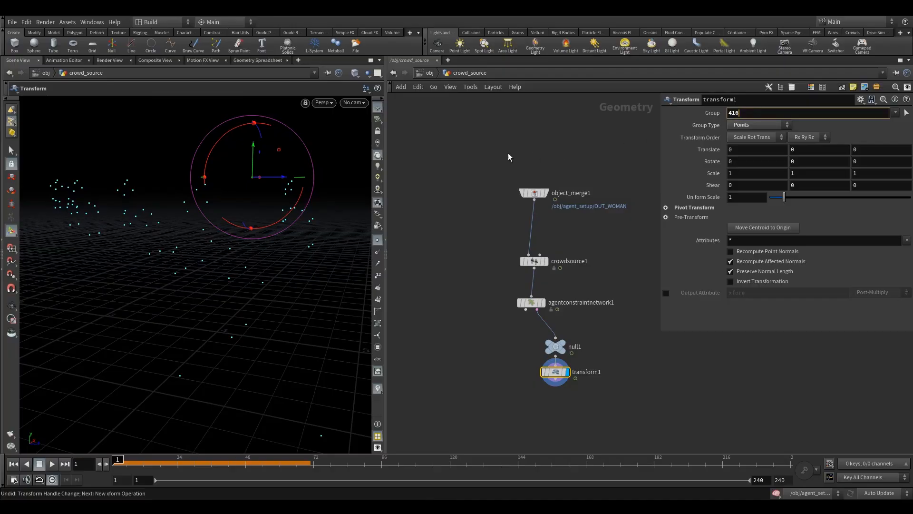
pyautogui.press('Return')
pyautogui.moveTo(257, 154); pyautogui.dragTo(257, 132)
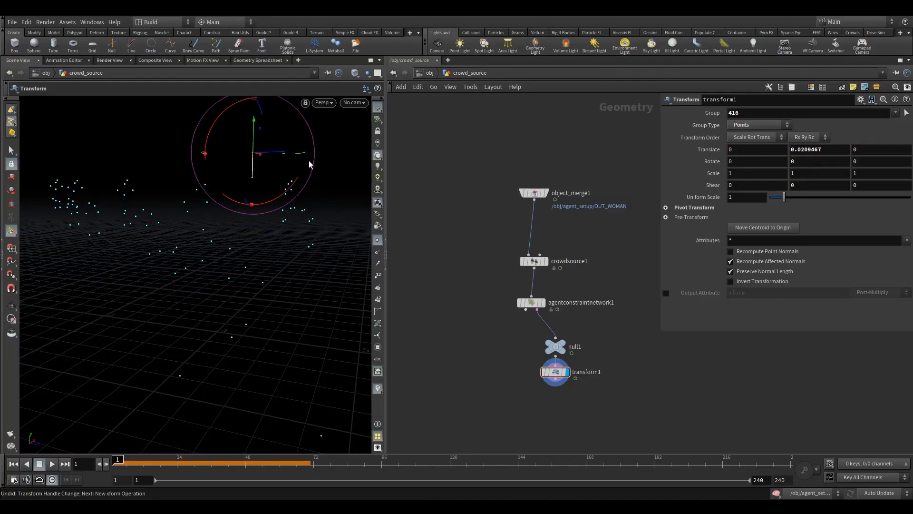
pyautogui.click(12, 151)
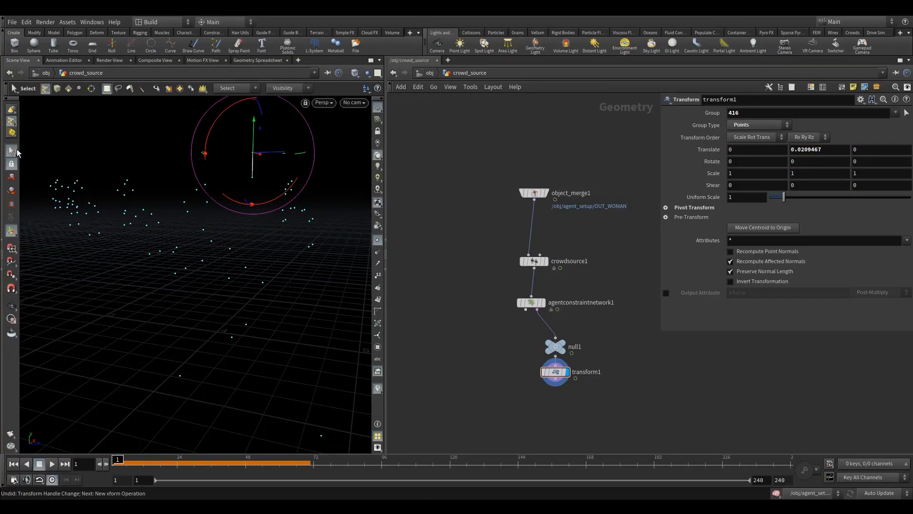
pyautogui.keyDown('alt'); pyautogui.moveTo(231, 164); pyautogui.dragTo(290, 204); pyautogui.keyUp('alt')
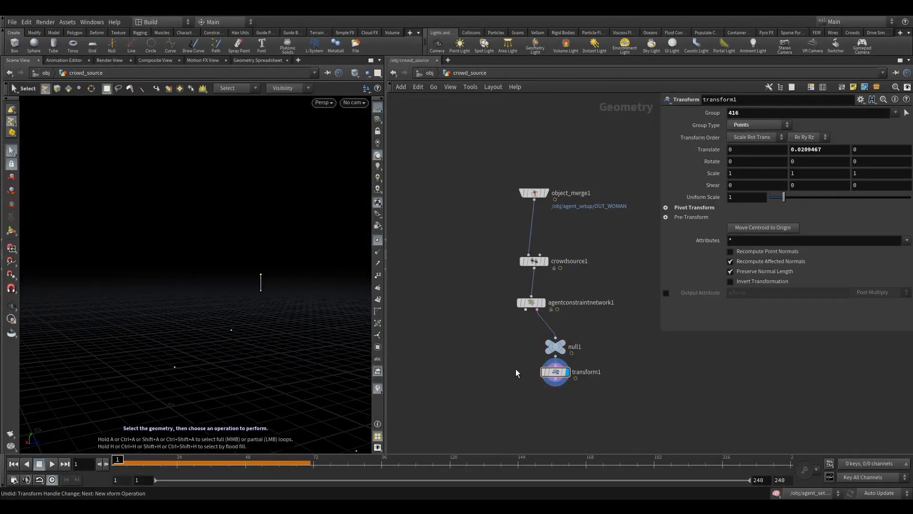
# Step: Delete the transform1 and null1 nodes below agentconstraintnetwork1
pyautogui.click(552, 373)
pyautogui.press('Delete')
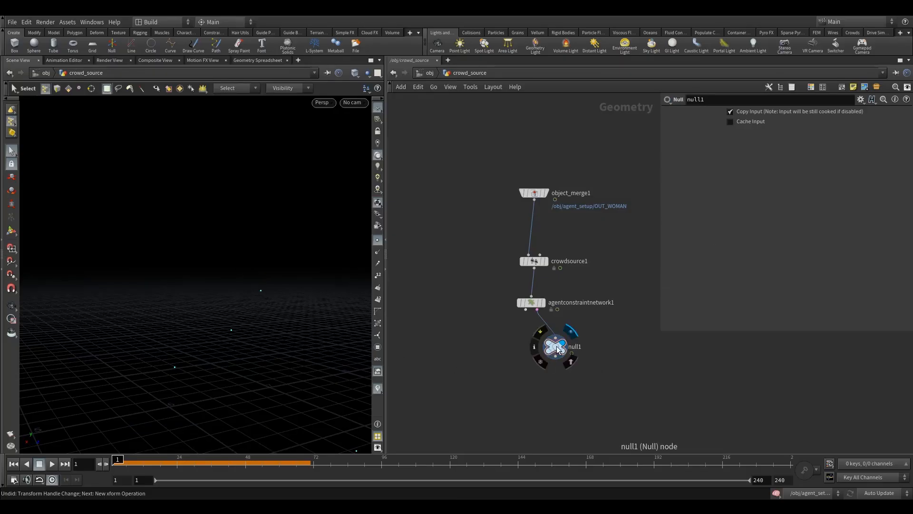
pyautogui.press('Escape')
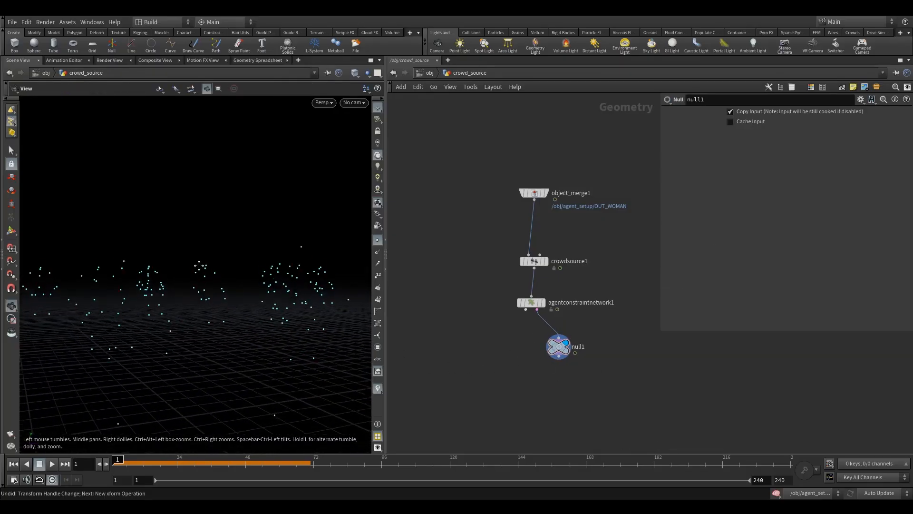
pyautogui.click(507, 363)
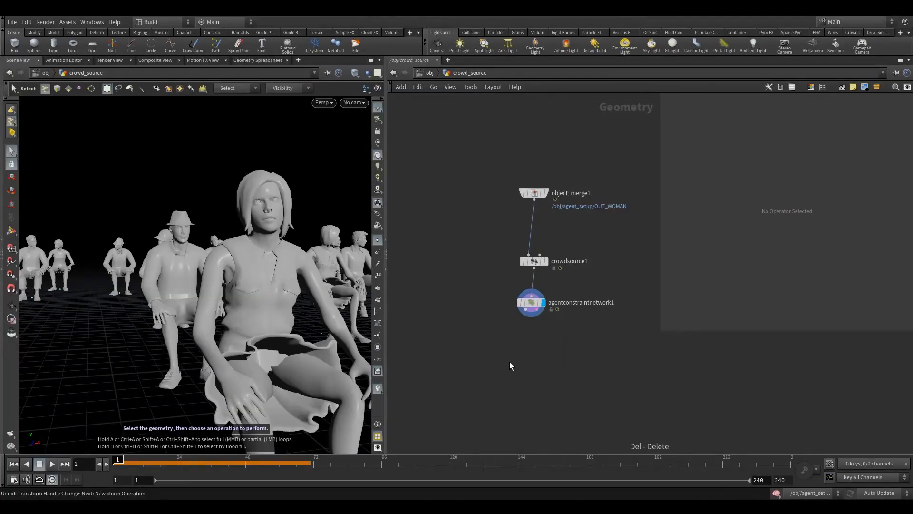
pyautogui.press('Tab')
pyautogui.write('dop')
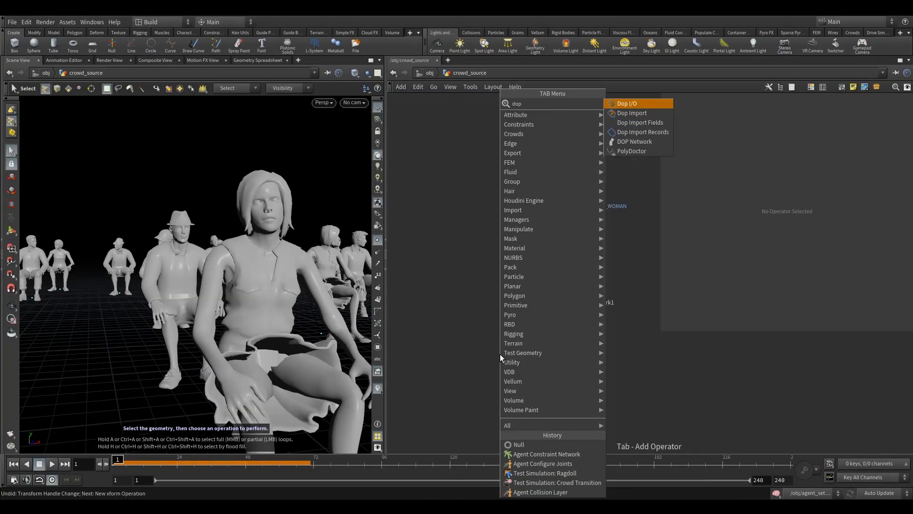
pyautogui.click(633, 140)
pyautogui.click(495, 368)
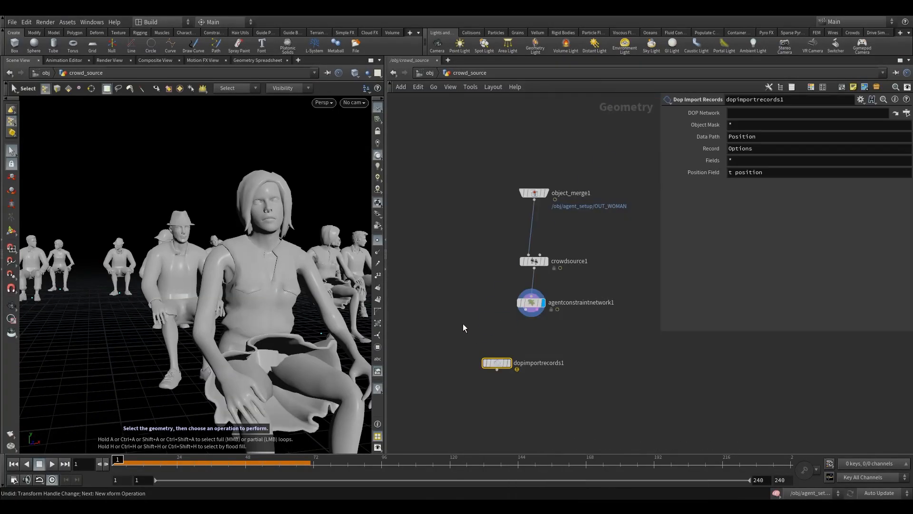
pyautogui.press('Delete')
# Step: Add a DOP Network node below agentconstraintnetwork1 and connect that node's two outputs to its first and second inputs
pyautogui.press('Tab')
pyautogui.write('dop')
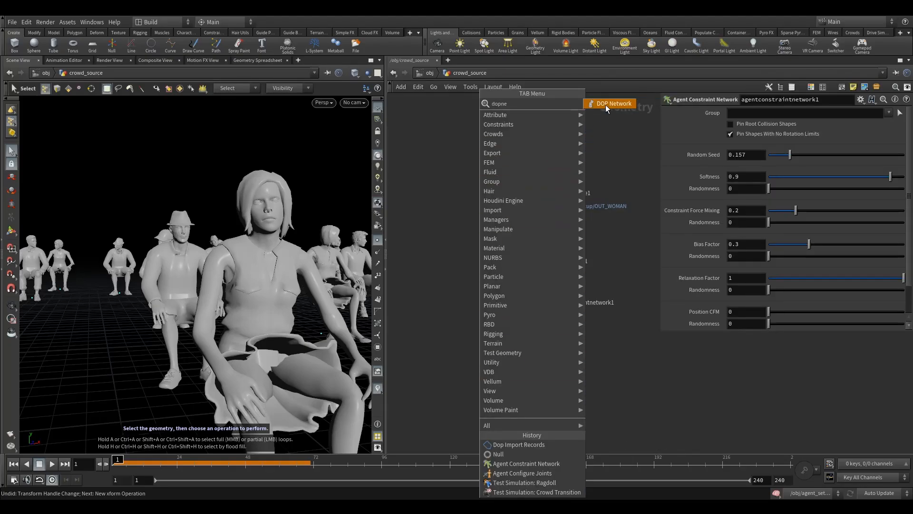
pyautogui.click(606, 103)
pyautogui.click(529, 364)
pyautogui.moveTo(524, 358); pyautogui.dragTo(517, 316)
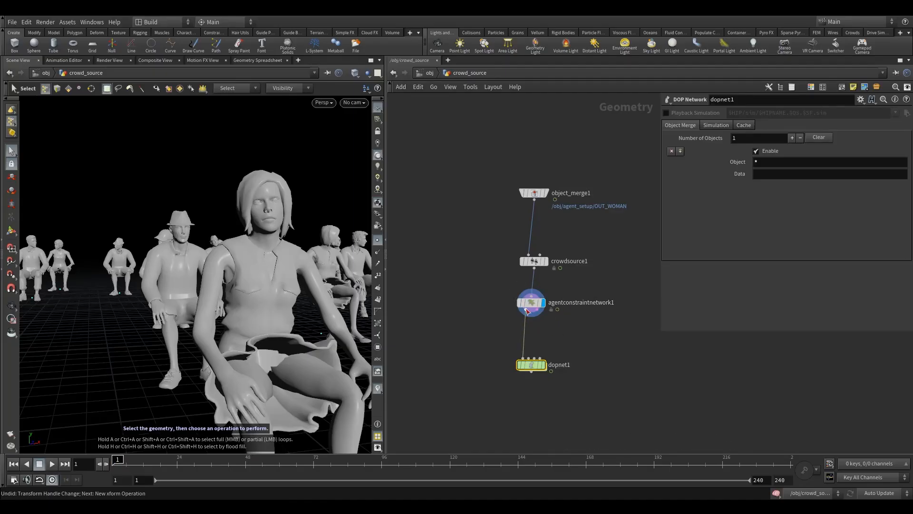
pyautogui.moveTo(535, 313); pyautogui.dragTo(528, 360)
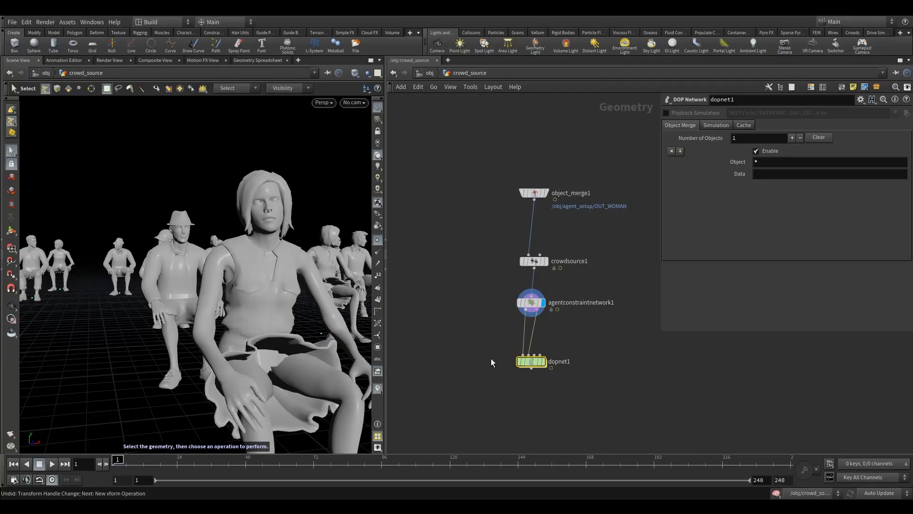
pyautogui.moveTo(479, 339); pyautogui.dragTo(577, 404)
pyautogui.moveTo(559, 335); pyautogui.dragTo(534, 355, button='middle')
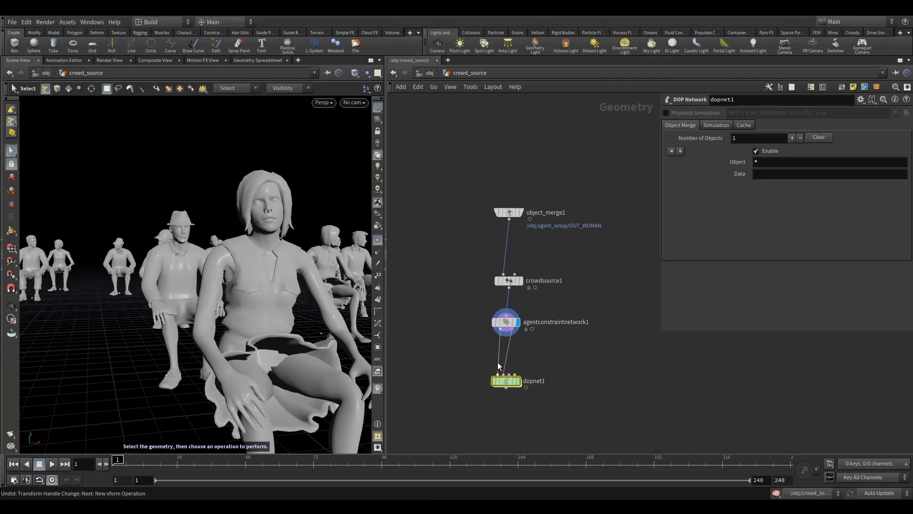
# Step: Examine the softness, force mixing, bias, relaxation and position parameters of agentconstraintnetwork1
pyautogui.click(506, 322)
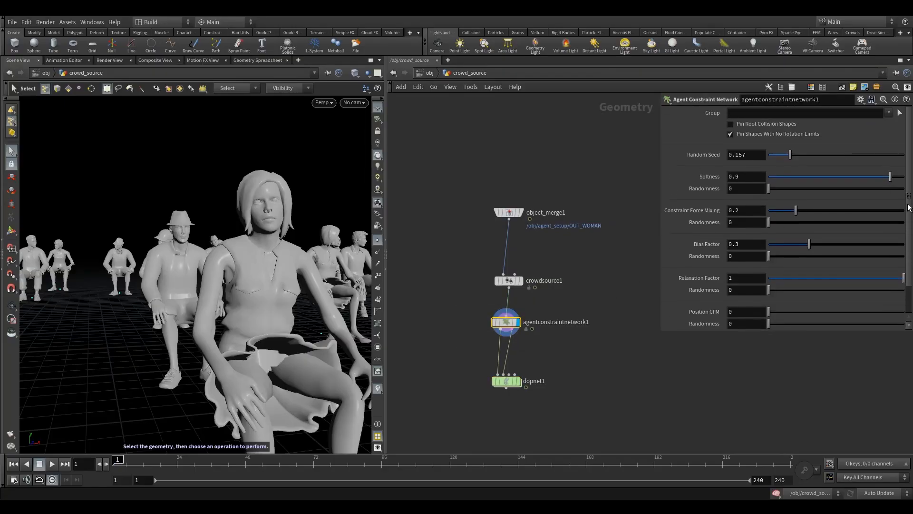
pyautogui.scroll(-3, 908, 186)
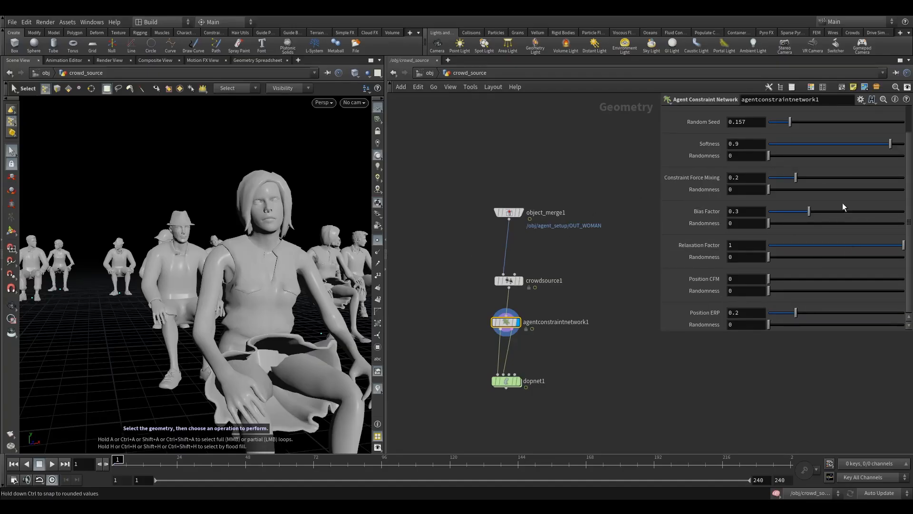
pyautogui.scroll(3, 907, 195)
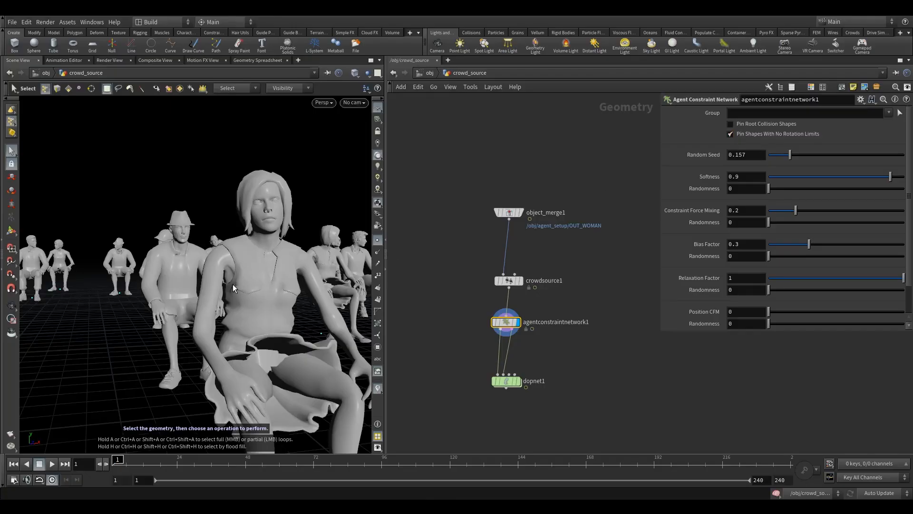
# Step: Inside dopnet1, add a Crowd Solver node, connect it to the output node and position it above that node
pyautogui.click(506, 380)
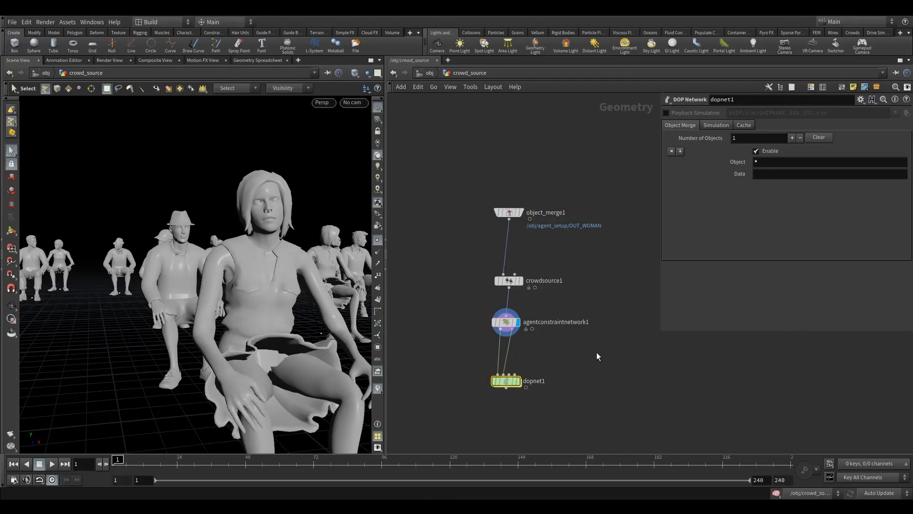
pyautogui.doubleClick(506, 380)
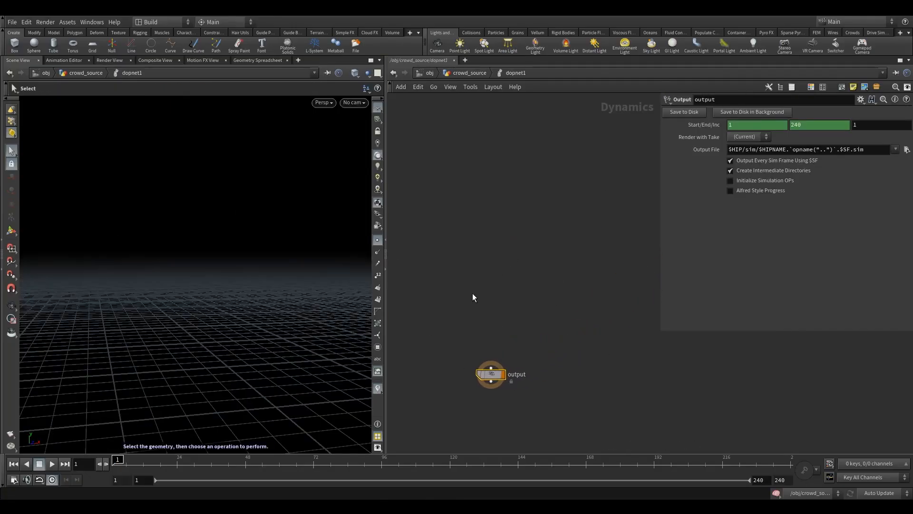
pyautogui.press('Tab')
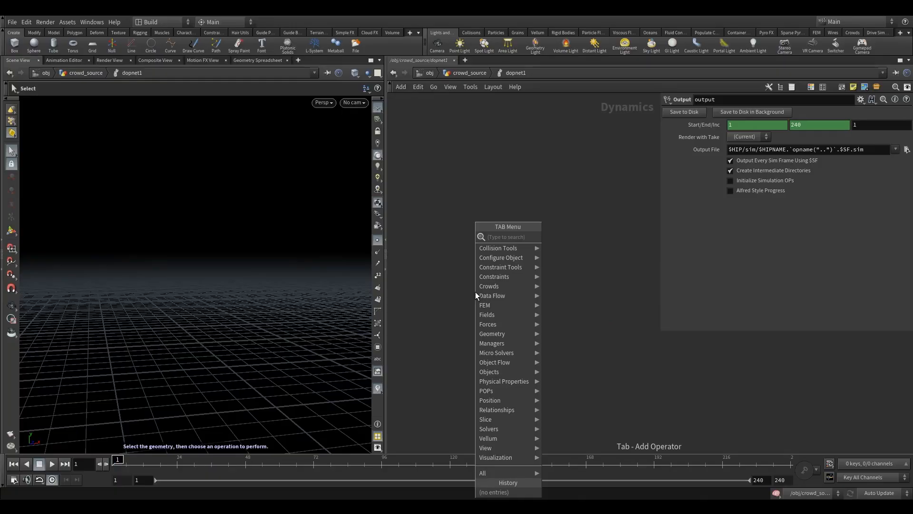
pyautogui.write('crop')
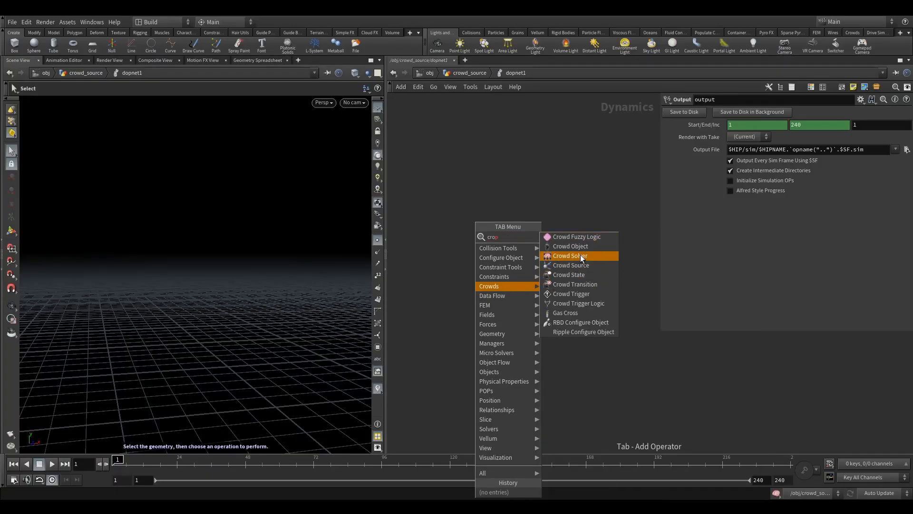
pyautogui.click(582, 258)
pyautogui.click(538, 273)
pyautogui.moveTo(538, 272); pyautogui.dragTo(491, 368)
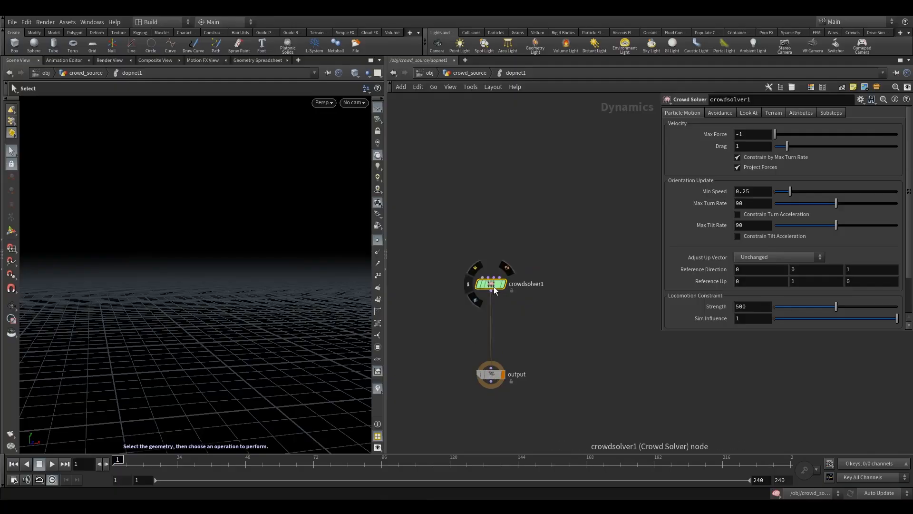
pyautogui.moveTo(495, 290); pyautogui.dragTo(494, 314)
# Step: Add a Crowd Object node, connect it to crowdsolver1's first input and place it above and to the solver's left
pyautogui.press('Tab')
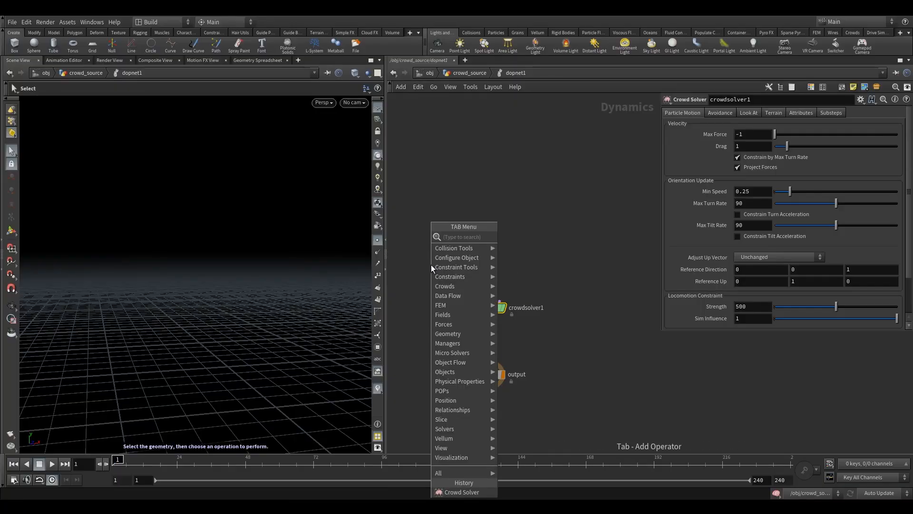
pyautogui.write('crowd')
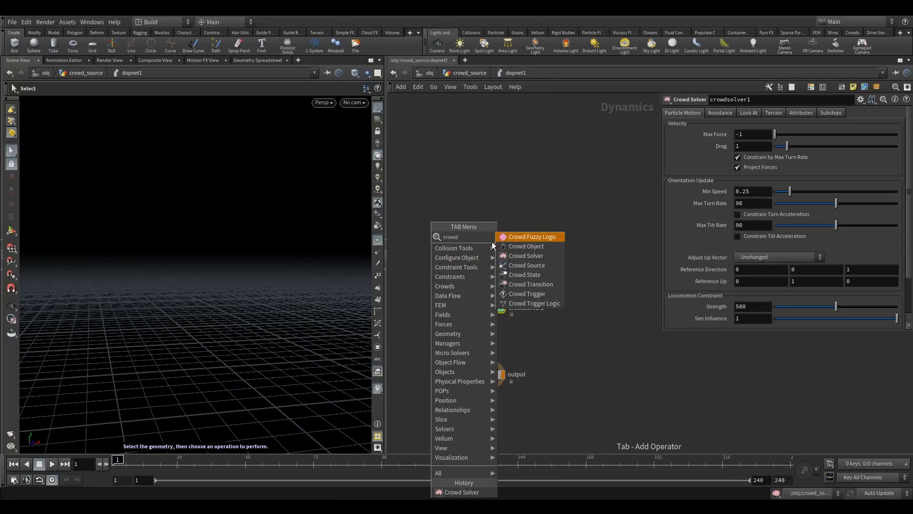
pyautogui.click(526, 247)
pyautogui.moveTo(447, 261); pyautogui.dragTo(482, 301)
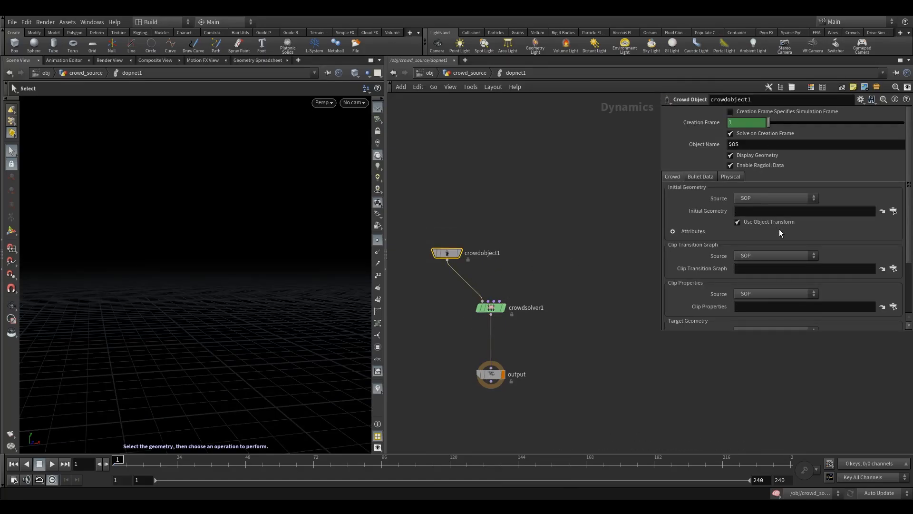
pyautogui.moveTo(449, 253); pyautogui.dragTo(422, 221)
# Step: Move crowdobject1 farther up and left, add a Crowd Source node above crowdsolver1 and connect it to the solver's second input
pyautogui.click(472, 256)
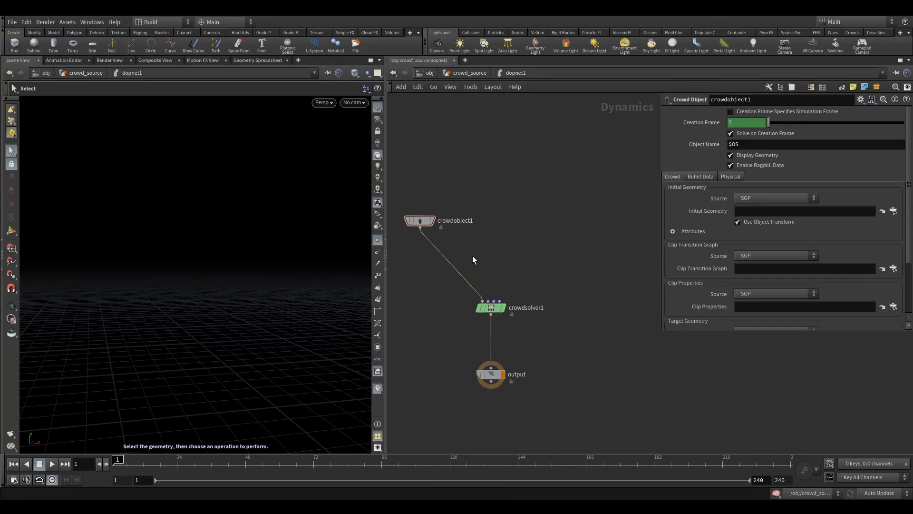
pyautogui.press('Tab')
pyautogui.write('crow')
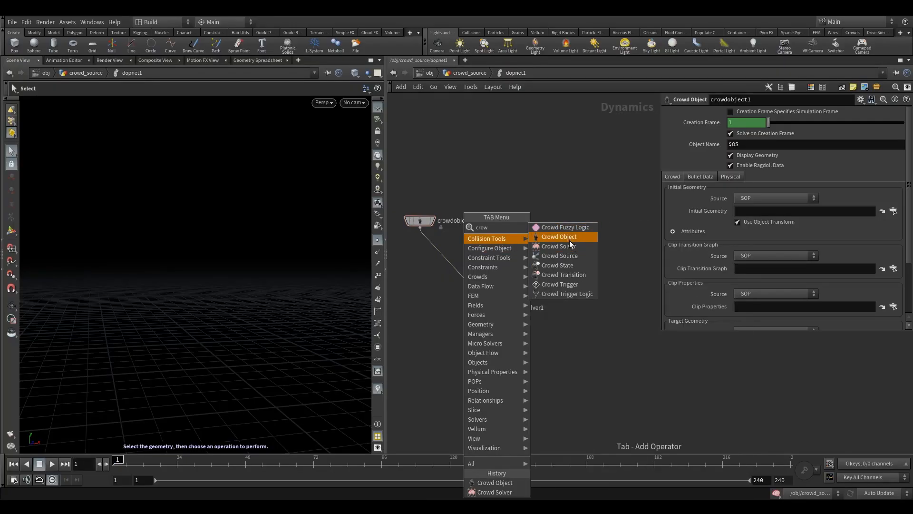
pyautogui.click(569, 256)
pyautogui.click(485, 245)
pyautogui.moveTo(484, 251); pyautogui.dragTo(490, 295)
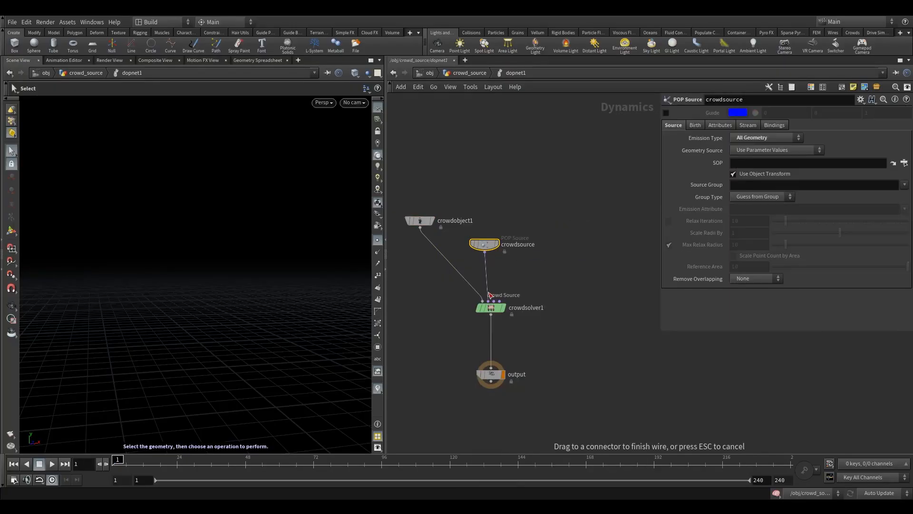
pyautogui.click(489, 297)
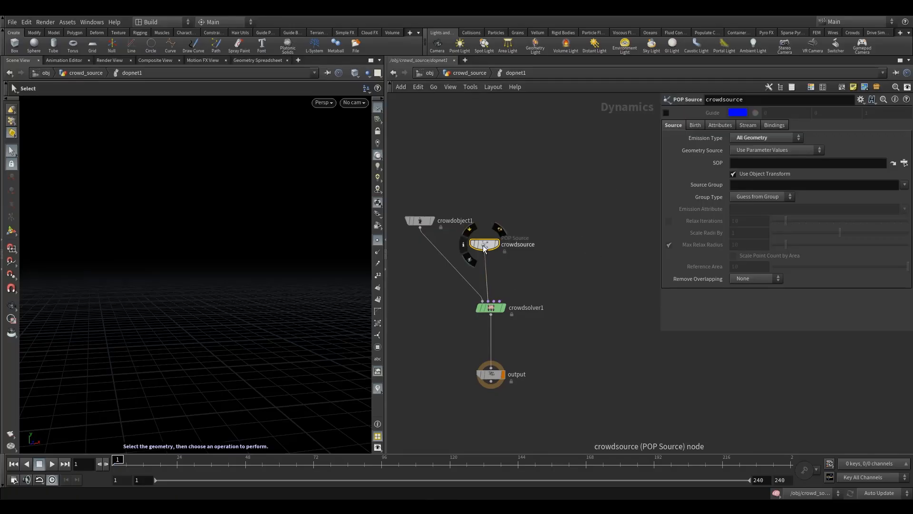
pyautogui.moveTo(483, 245); pyautogui.dragTo(490, 242)
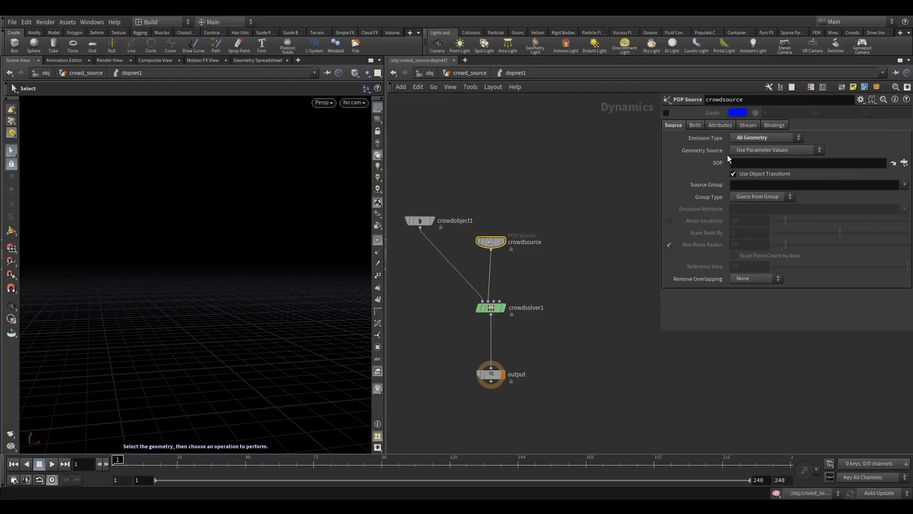
# Step: Set crowdsource's geometry source to Use First Context Geometry and move the node higher in the network
pyautogui.click(754, 150)
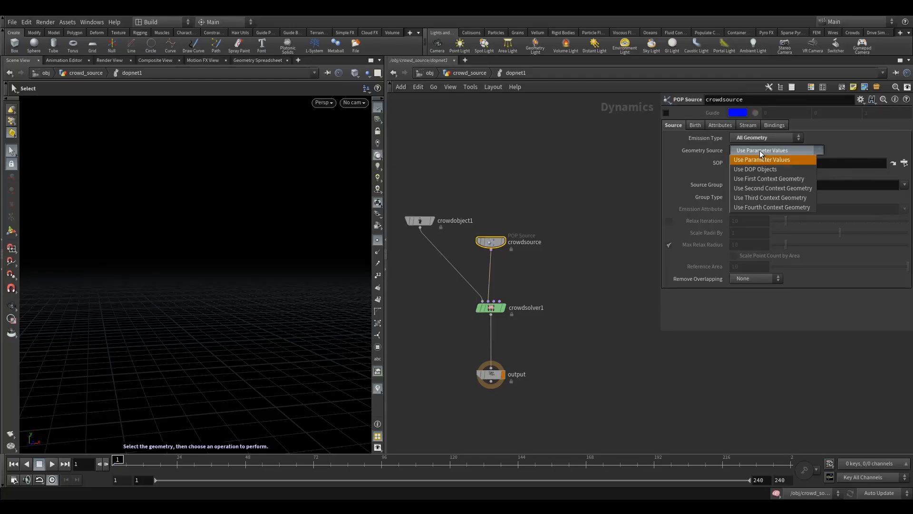
pyautogui.click(772, 179)
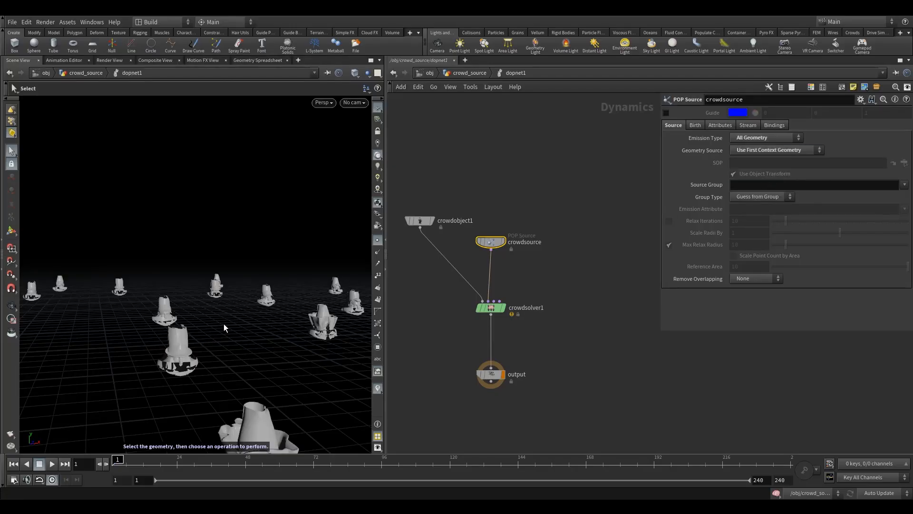
pyautogui.keyDown('alt'); pyautogui.moveTo(223, 325); pyautogui.dragTo(224, 357); pyautogui.keyUp('alt')
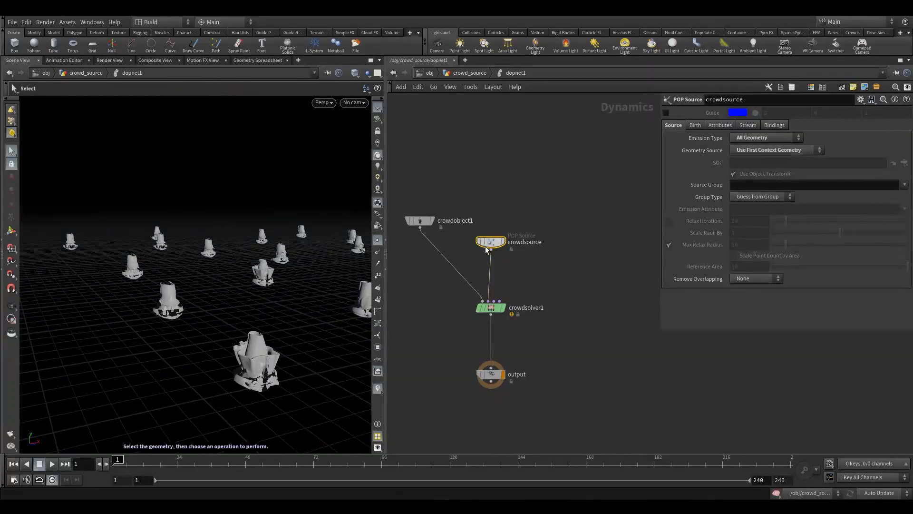
pyautogui.moveTo(486, 248); pyautogui.dragTo(458, 191)
# Step: Add a Crowd State node to the right of crowdsource and connect it to crowdsolver1's third input
pyautogui.press('Tab')
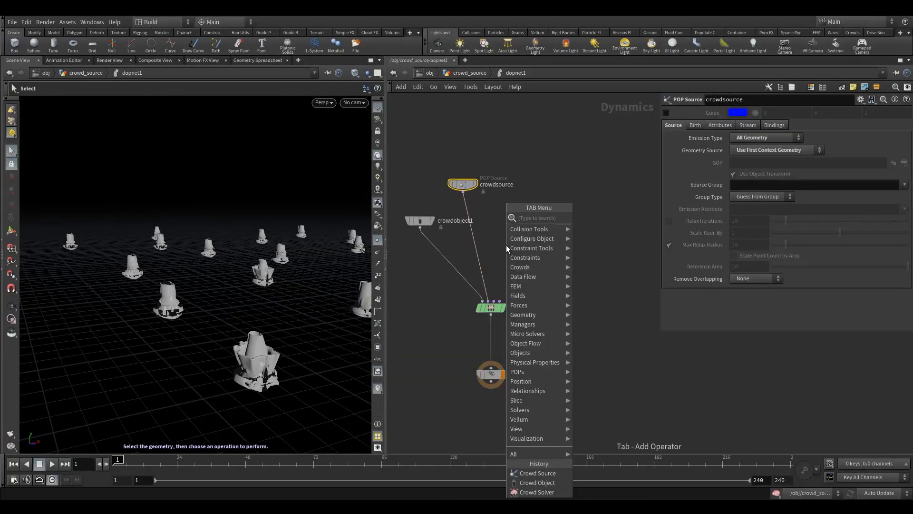
pyautogui.write('st')
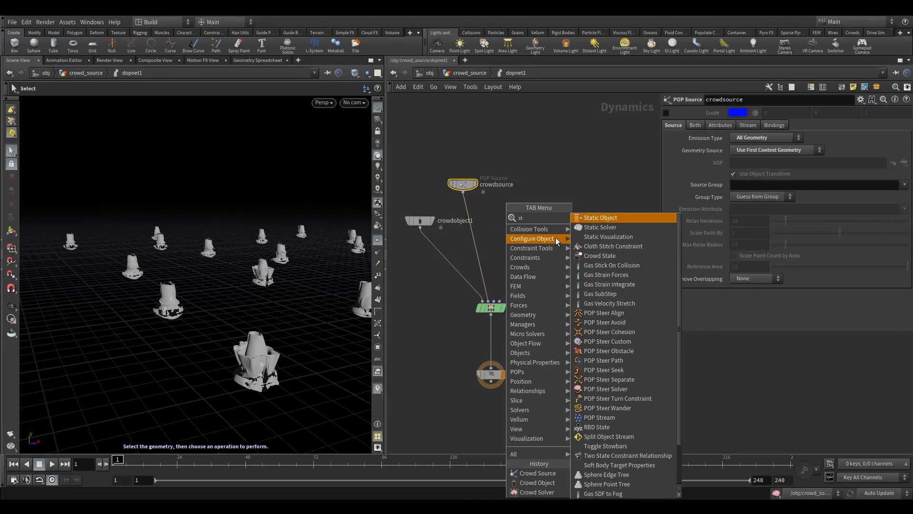
pyautogui.write('at')
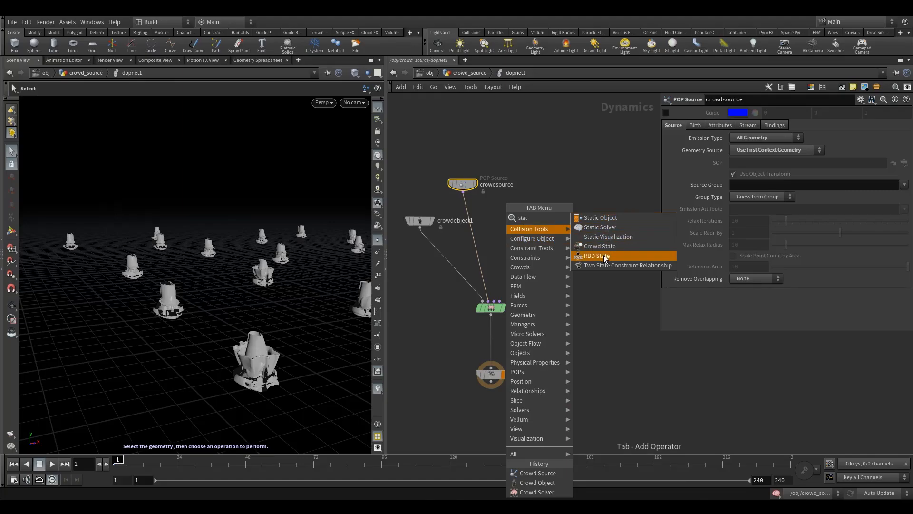
pyautogui.click(600, 246)
pyautogui.click(537, 205)
pyautogui.moveTo(536, 213); pyautogui.dragTo(492, 294)
# Step: Rename the crowd state node to ragdoll and set its RBD Ragdoll option to Active
pyautogui.doubleClick(569, 205)
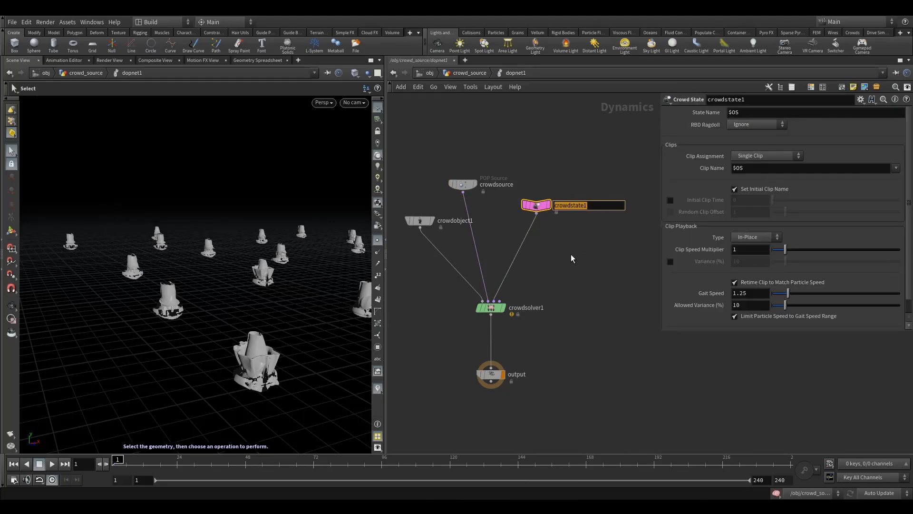
pyautogui.write('ragdoll')
pyautogui.press('Return')
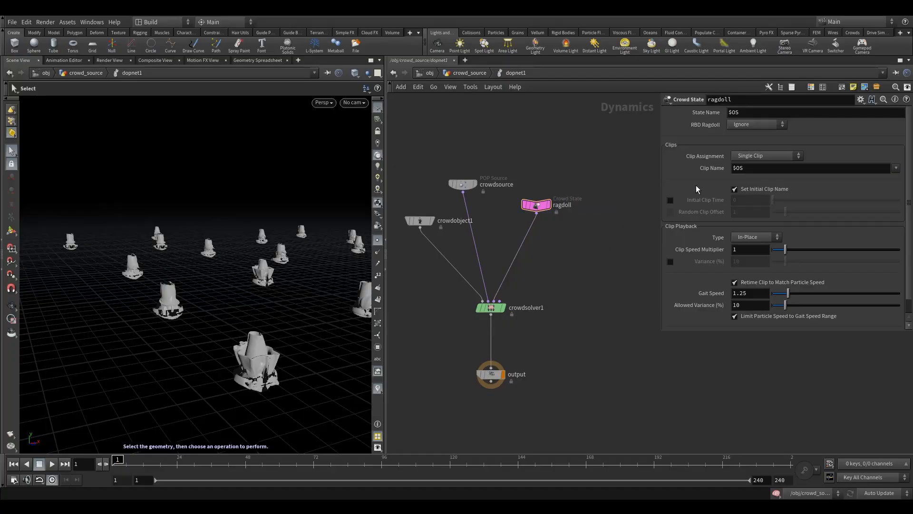
pyautogui.click(745, 129)
pyautogui.click(747, 135)
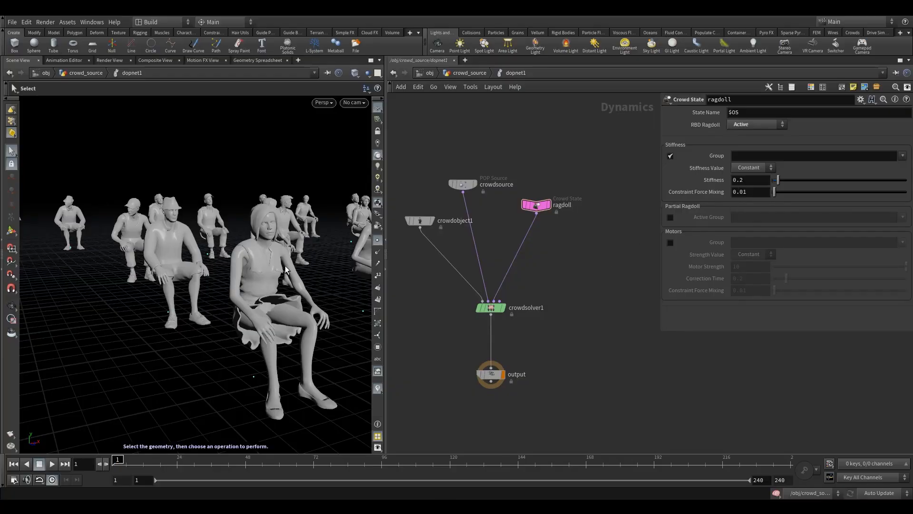
# Step: Play the simulation to check how the seated agents behave, stop it and return to frame 1
pyautogui.press('Escape')
pyautogui.moveTo(291, 283); pyautogui.dragTo(277, 281)
pyautogui.keyDown('alt'); pyautogui.moveTo(277, 281); pyautogui.dragTo(286, 303, button='right'); pyautogui.keyUp('alt')
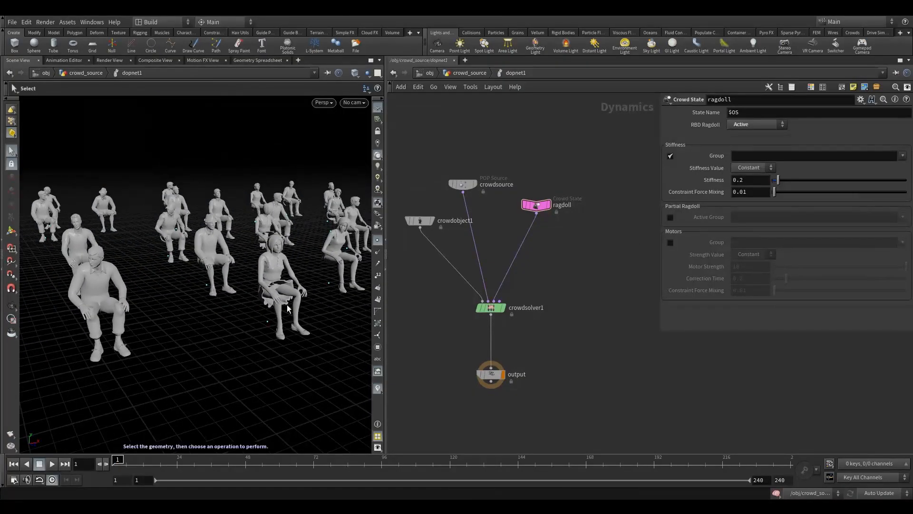
pyautogui.moveTo(438, 311); pyautogui.dragTo(466, 291, button='middle')
pyautogui.click(52, 463)
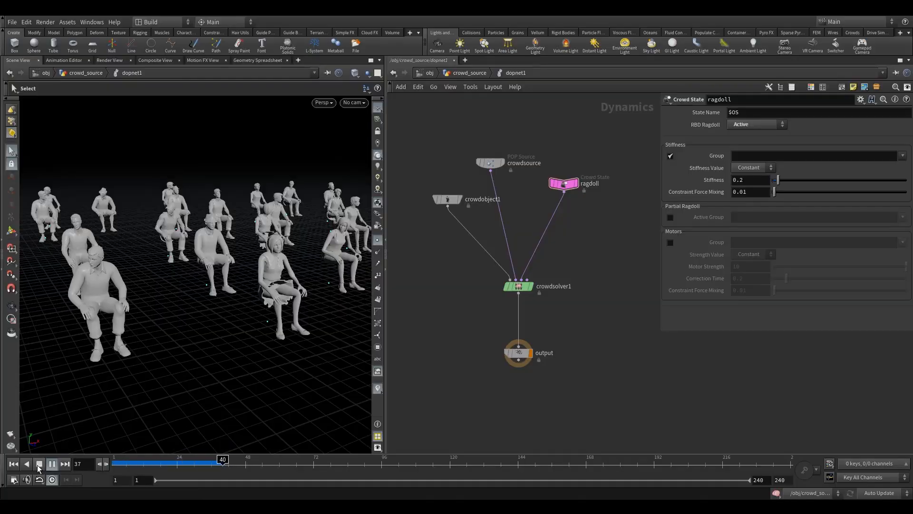
pyautogui.click(40, 466)
pyautogui.moveTo(132, 468); pyautogui.dragTo(79, 467)
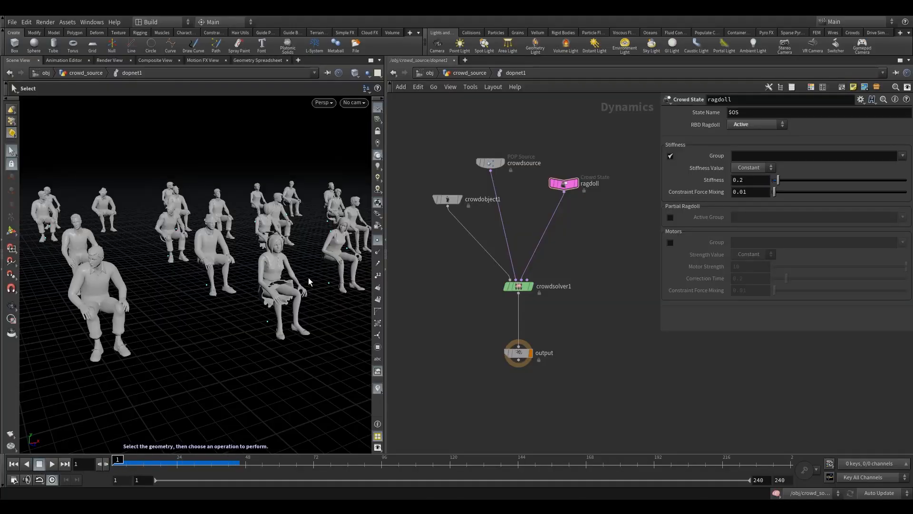
# Step: Move crowdobject1 farther down and left, and raise the ragdoll state node level with crowdsource
pyautogui.moveTo(445, 200); pyautogui.dragTo(418, 227)
pyautogui.moveTo(561, 185); pyautogui.dragTo(567, 166)
pyautogui.scroll(-1, 558, 264)
pyautogui.moveTo(579, 314); pyautogui.dragTo(561, 292, button='middle')
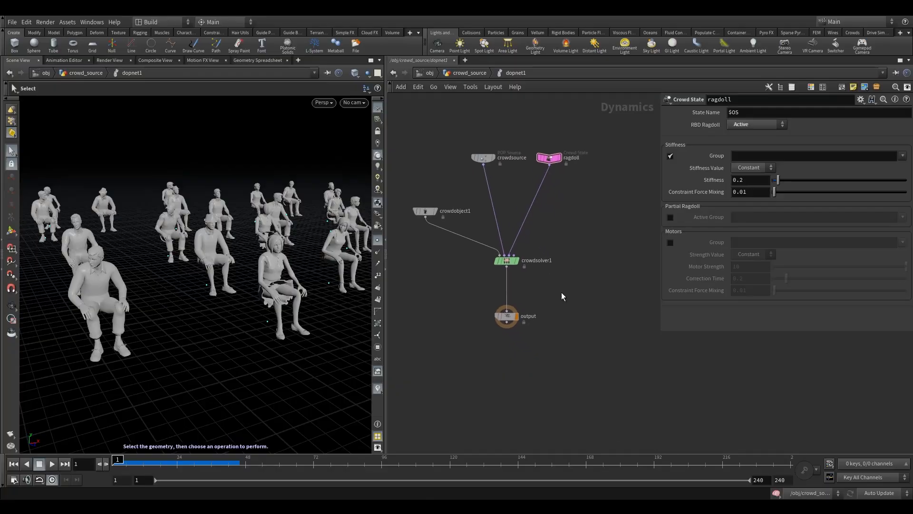
pyautogui.press('Tab')
pyautogui.write('bu')
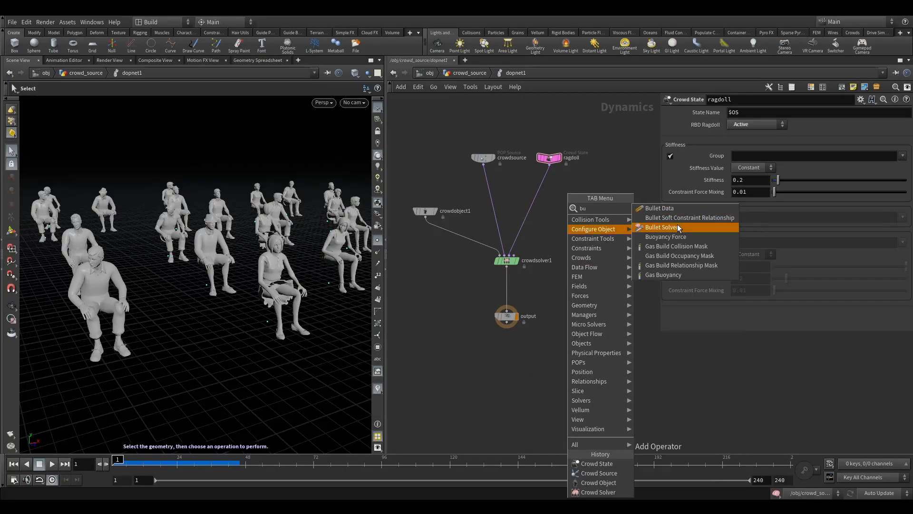
pyautogui.click(677, 225)
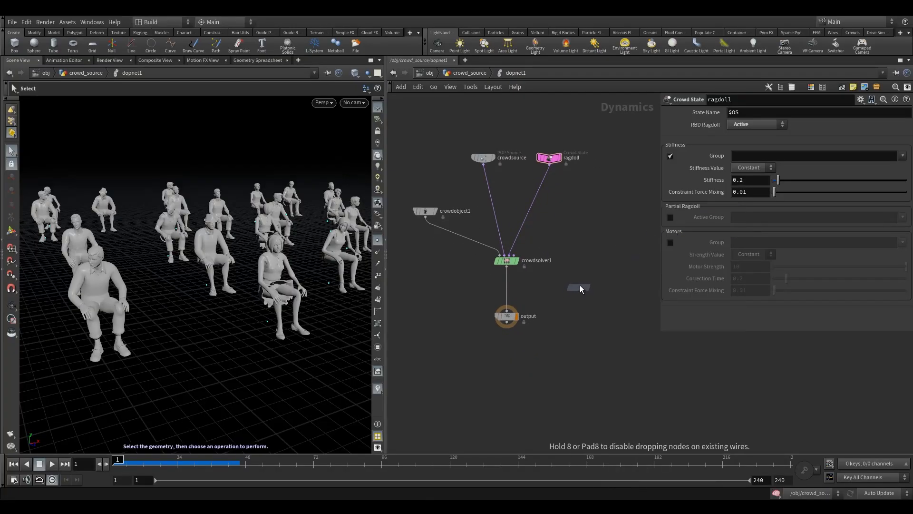
pyautogui.click(583, 261)
pyautogui.moveTo(583, 261); pyautogui.dragTo(588, 261)
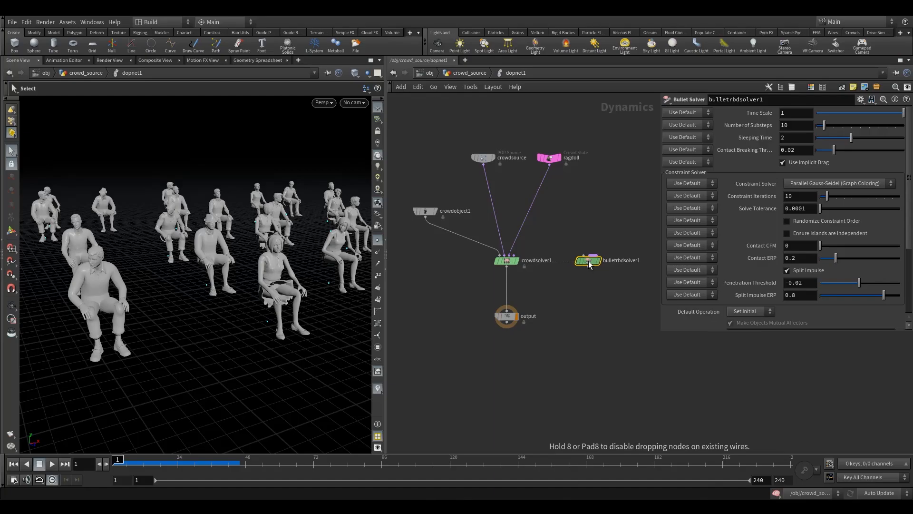
pyautogui.moveTo(576, 245)
pyautogui.press('Delete')
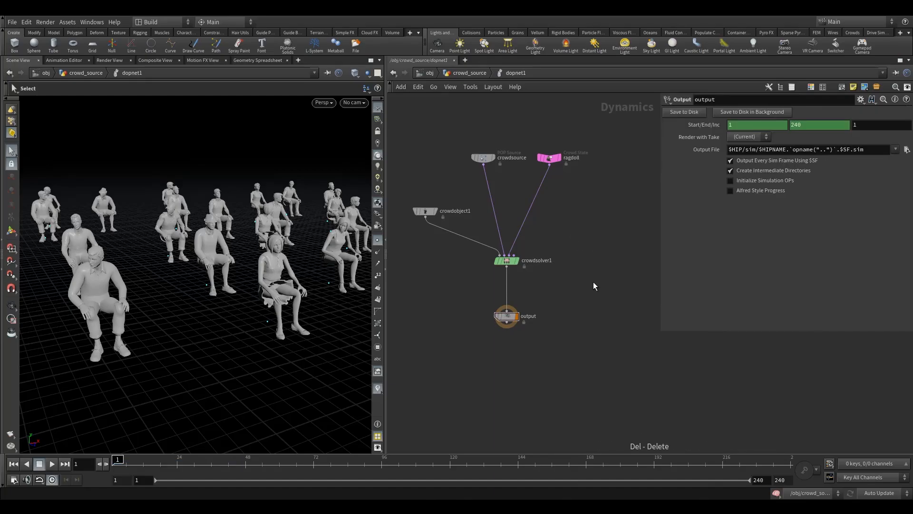
# Step: Add a Rigid Body Solver node to the right of crowdsolver1
pyautogui.press('Tab')
pyautogui.write('rigi')
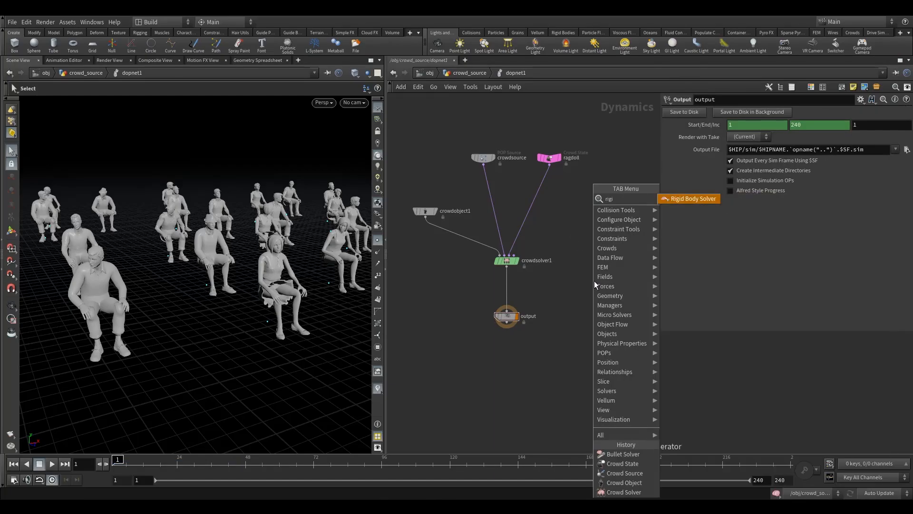
pyautogui.press('Return')
pyautogui.click(591, 265)
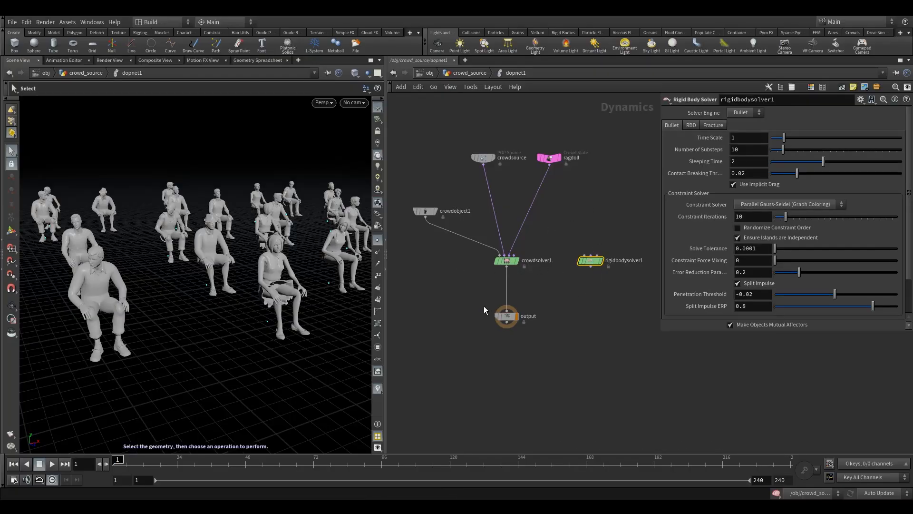
# Step: Lower the output node, add a Multiple Solver above it and feed crowdsolver1 and rigidbodysolver1 into its solvers input
pyautogui.moveTo(506, 315); pyautogui.dragTo(507, 363)
pyautogui.press('Tab')
pyautogui.write('m')
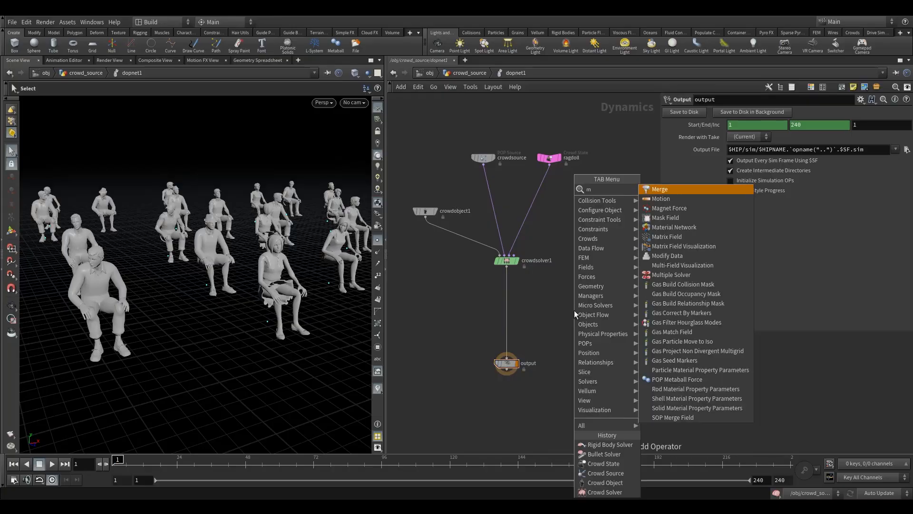
pyautogui.write('ulti')
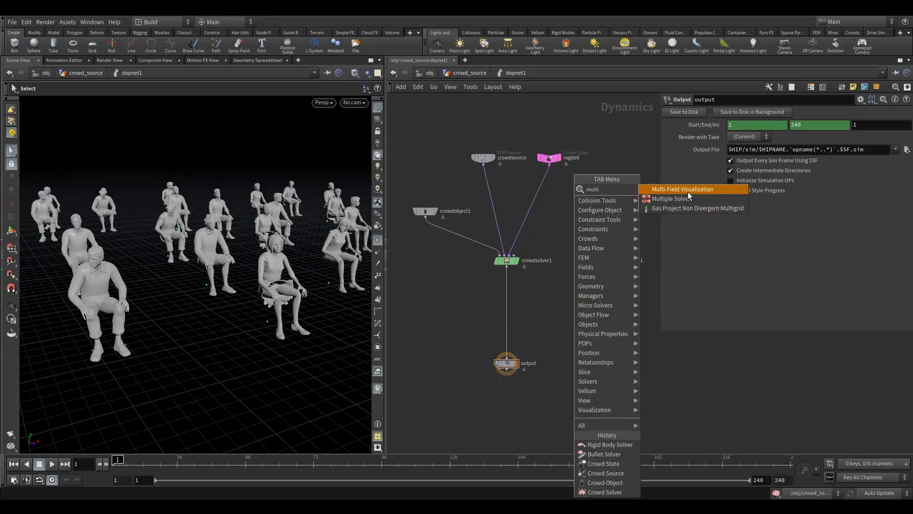
pyautogui.click(688, 197)
pyautogui.click(543, 316)
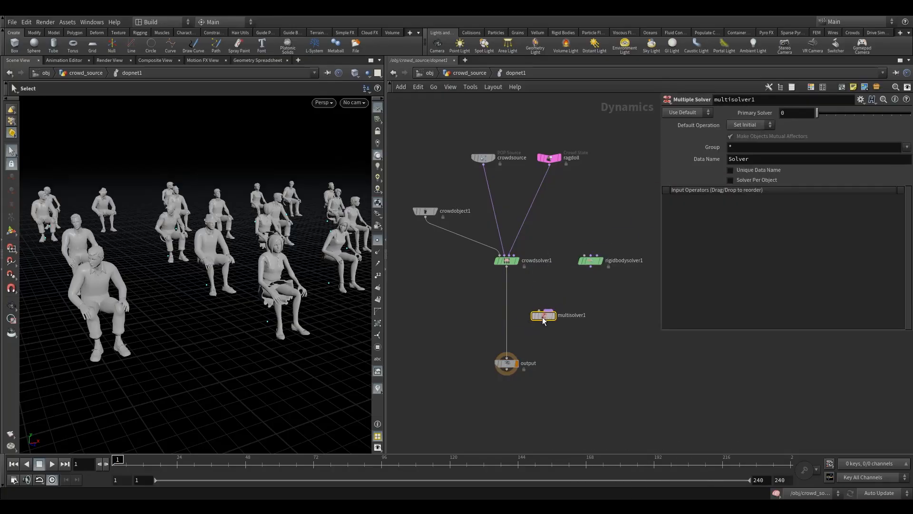
pyautogui.moveTo(507, 269); pyautogui.dragTo(538, 315)
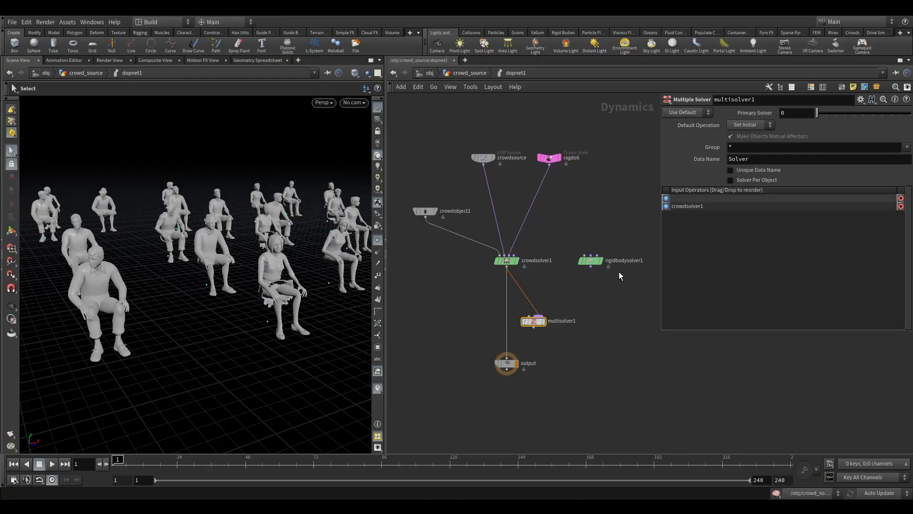
pyautogui.moveTo(594, 269); pyautogui.dragTo(539, 316)
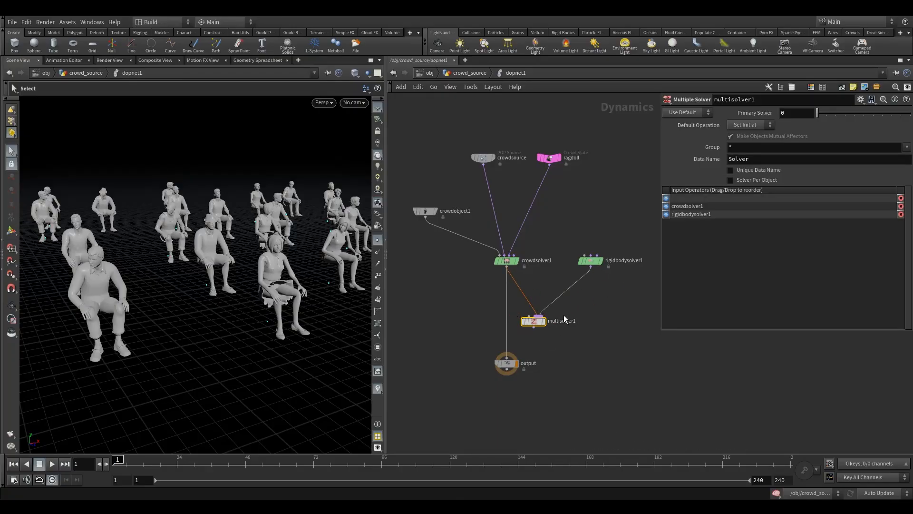
# Step: Reconnect crowdobject1 to multisolver1's first input and link multisolver1 to the output node, aligned beneath crowdsolver1
pyautogui.moveTo(593, 312); pyautogui.dragTo(599, 302, button='middle')
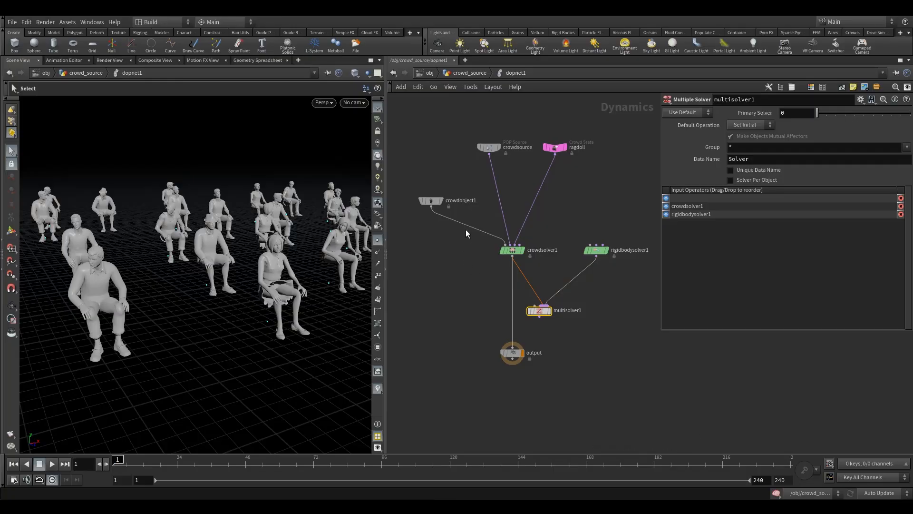
pyautogui.moveTo(466, 227); pyautogui.dragTo(524, 295)
pyautogui.moveTo(514, 336); pyautogui.dragTo(517, 307)
pyautogui.click(513, 352)
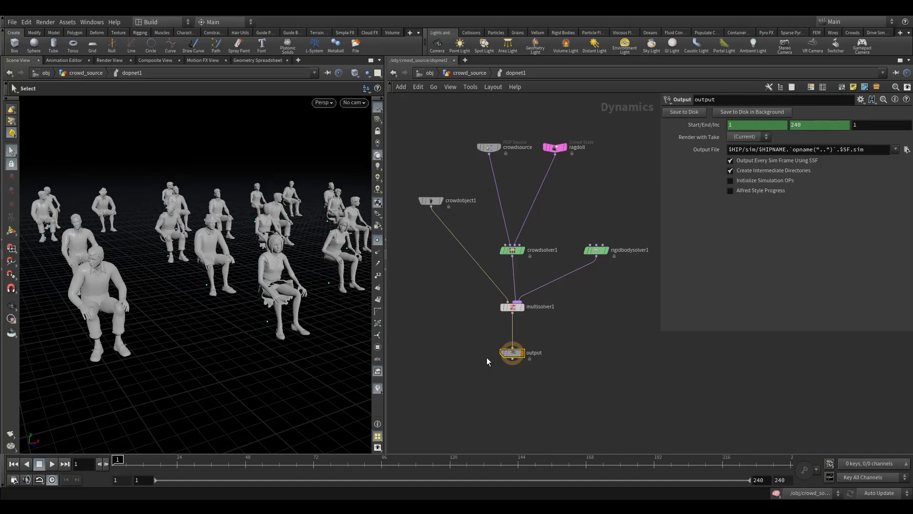
# Step: Insert a Gravity Force node between multisolver1 and the lowered output node, and play the simulation
pyautogui.moveTo(511, 353); pyautogui.dragTo(511, 372)
pyautogui.press('Tab')
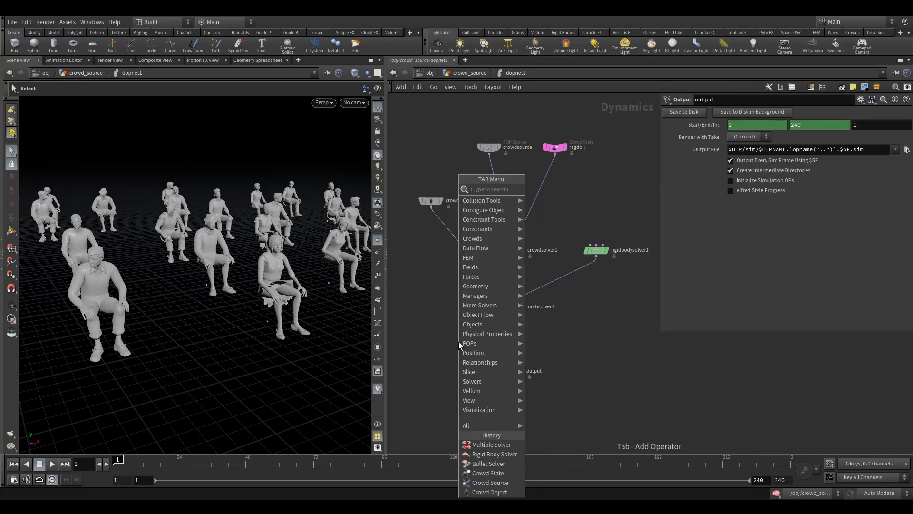
pyautogui.write('grav')
pyautogui.click(560, 191)
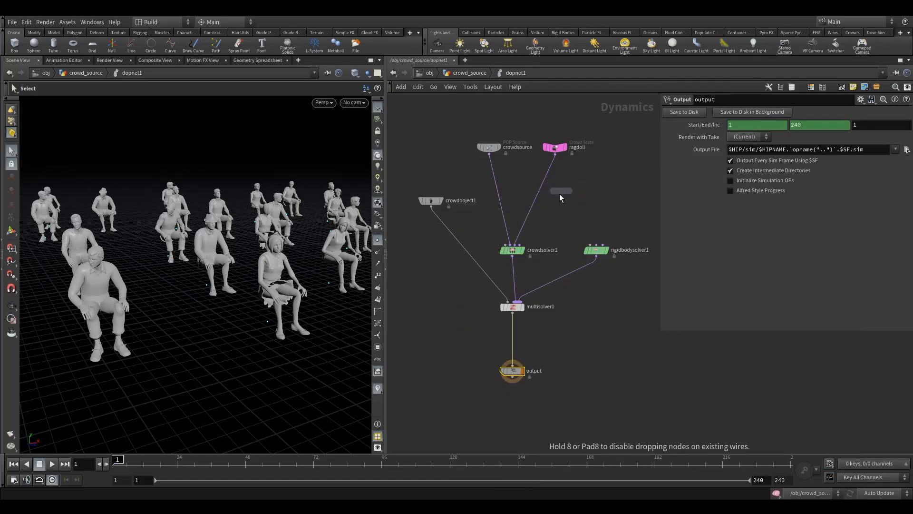
pyautogui.click(512, 341)
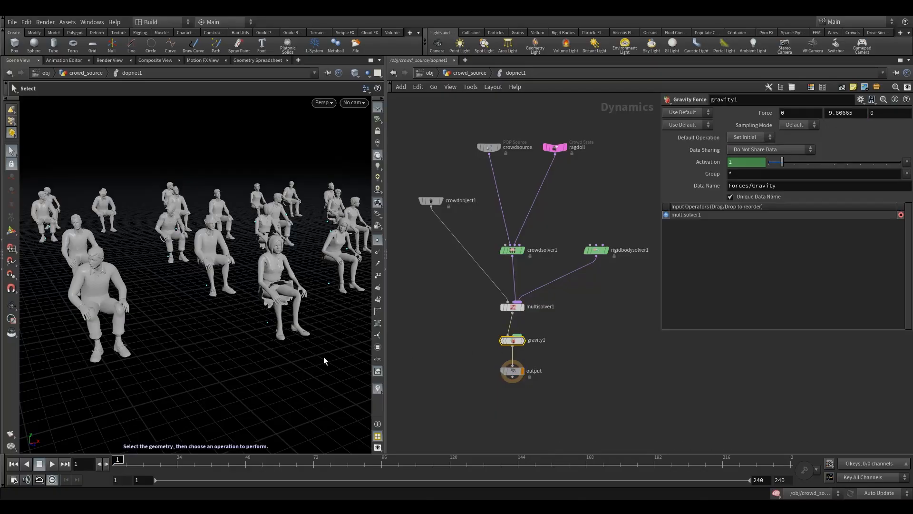
pyautogui.click(50, 464)
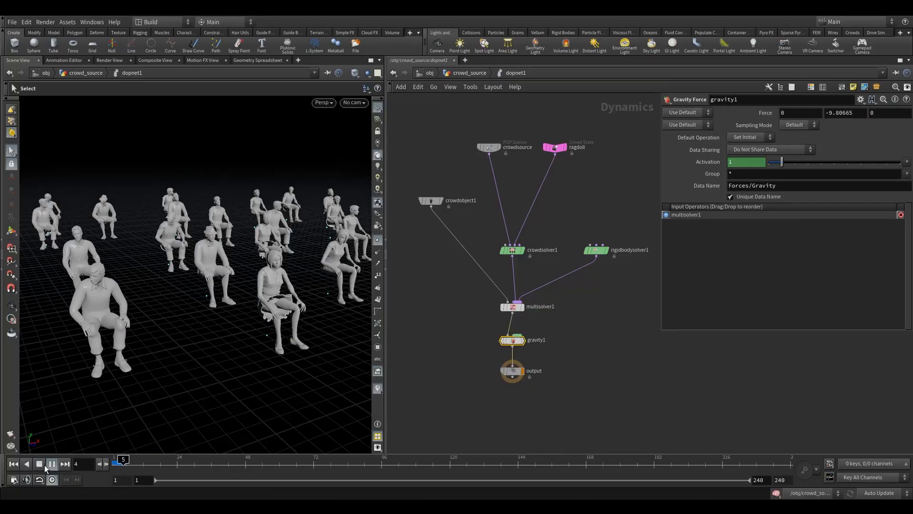
# Step: Stop and rewind the simulation, move the output node lower, and add a Ground Plane node to the left of gravity1
pyautogui.click(40, 465)
pyautogui.click(11, 465)
pyautogui.moveTo(481, 340); pyautogui.dragTo(493, 301, button='middle')
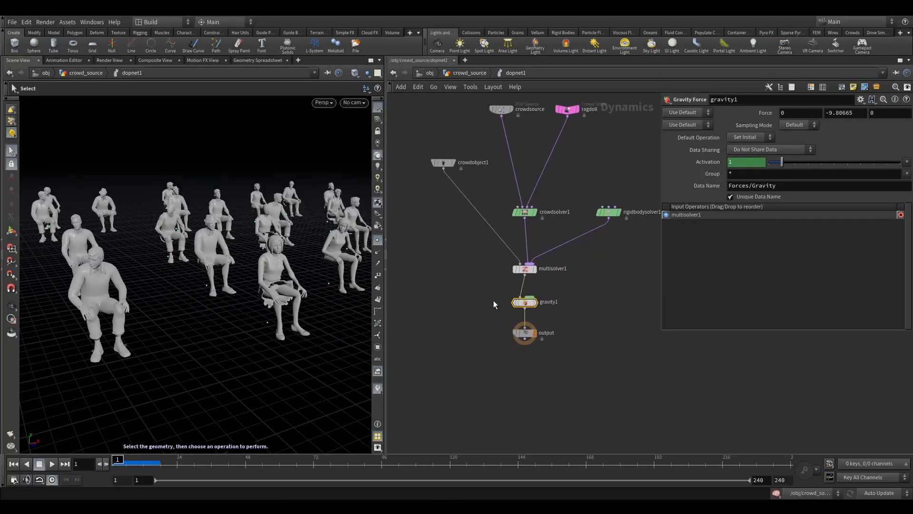
pyautogui.moveTo(524, 338); pyautogui.dragTo(524, 350)
pyautogui.press('Tab')
pyautogui.write('gr')
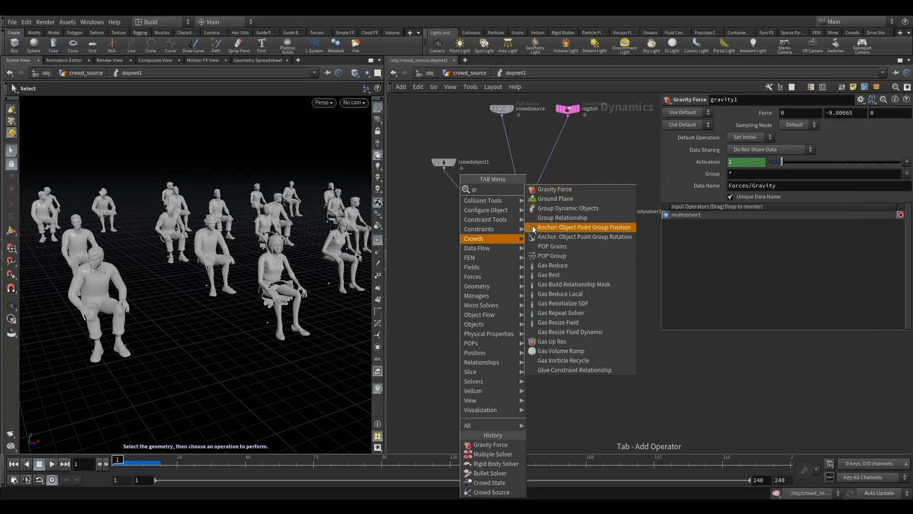
pyautogui.click(557, 199)
pyautogui.click(482, 304)
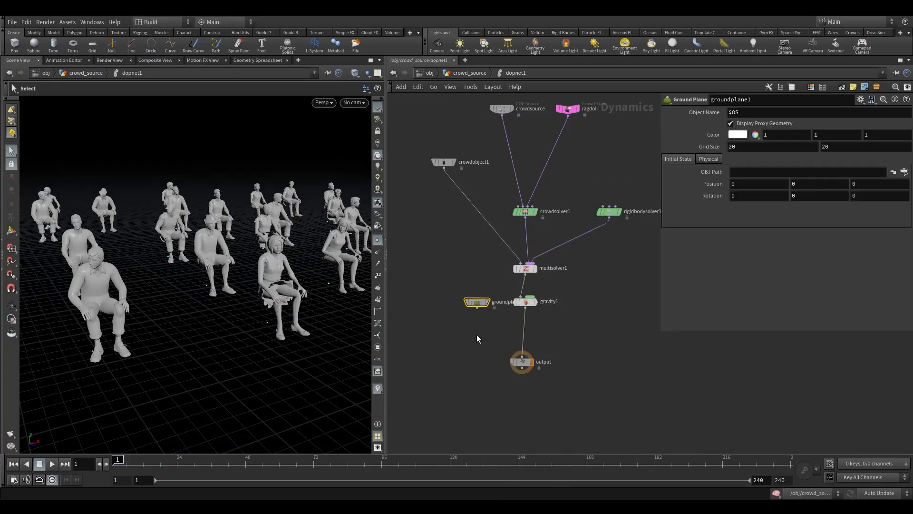
# Step: Insert a Merge node between gravity1 and the lowered output, connect groundplane1 to it, and order groundplane1 before gravity1
pyautogui.press('Tab')
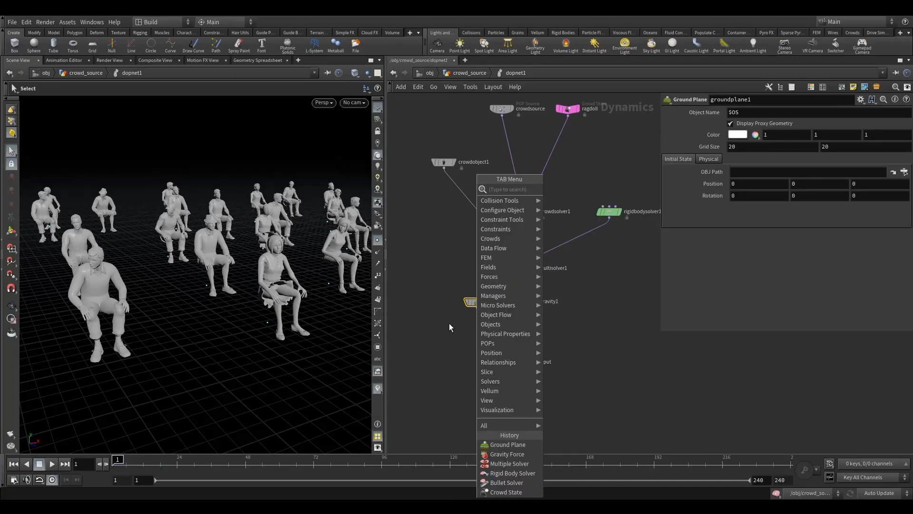
pyautogui.write('mer')
pyautogui.press('Return')
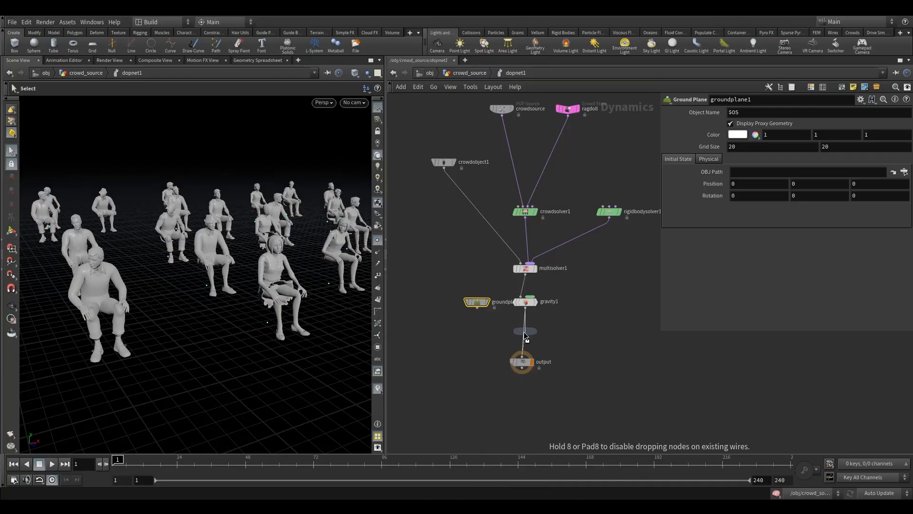
pyautogui.click(525, 330)
pyautogui.moveTo(522, 366); pyautogui.dragTo(525, 380)
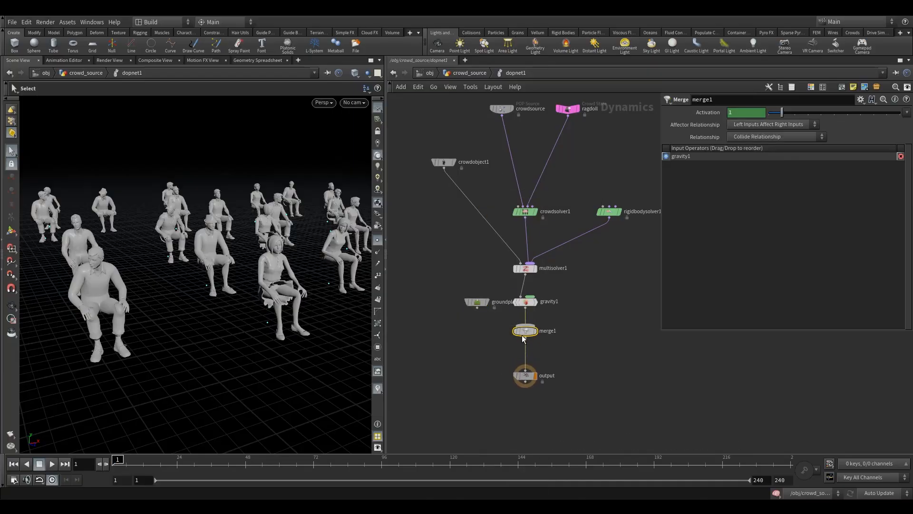
pyautogui.moveTo(521, 334); pyautogui.dragTo(521, 344)
pyautogui.moveTo(478, 307); pyautogui.dragTo(567, 326)
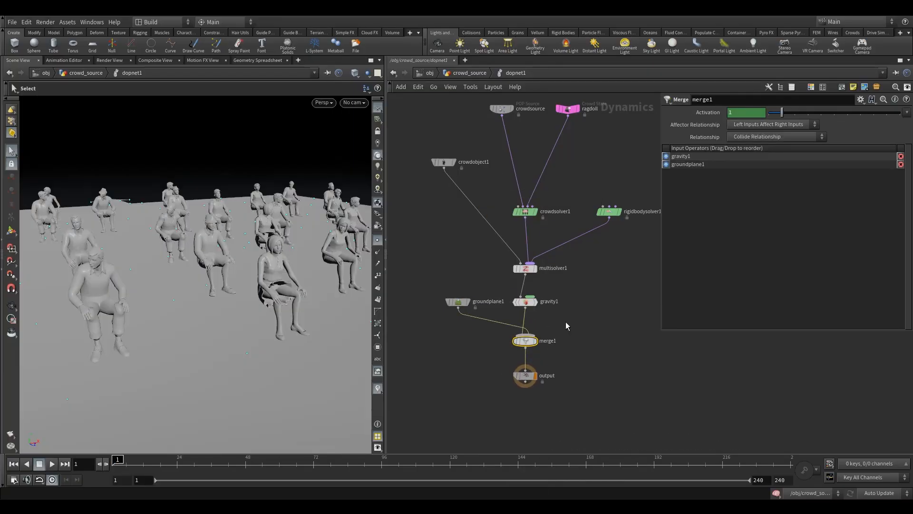
pyautogui.moveTo(666, 164); pyautogui.dragTo(666, 155)
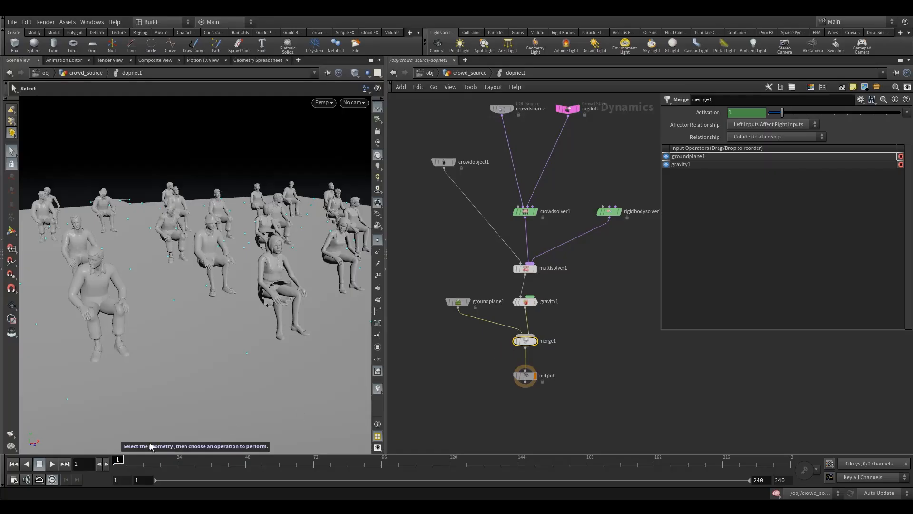
# Step: Play the simulation to check how the agents fall onto the ground plane, and return to frame 1
pyautogui.click(53, 464)
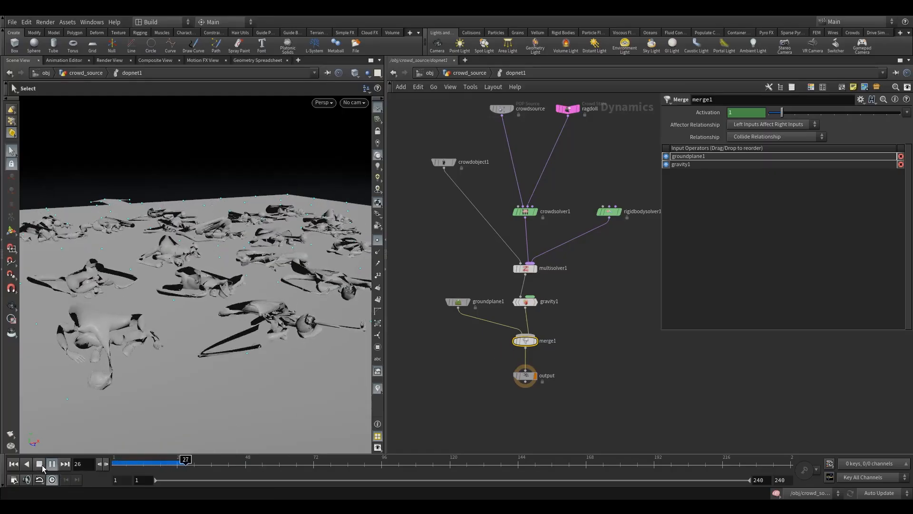
pyautogui.click(42, 464)
pyautogui.click(443, 161)
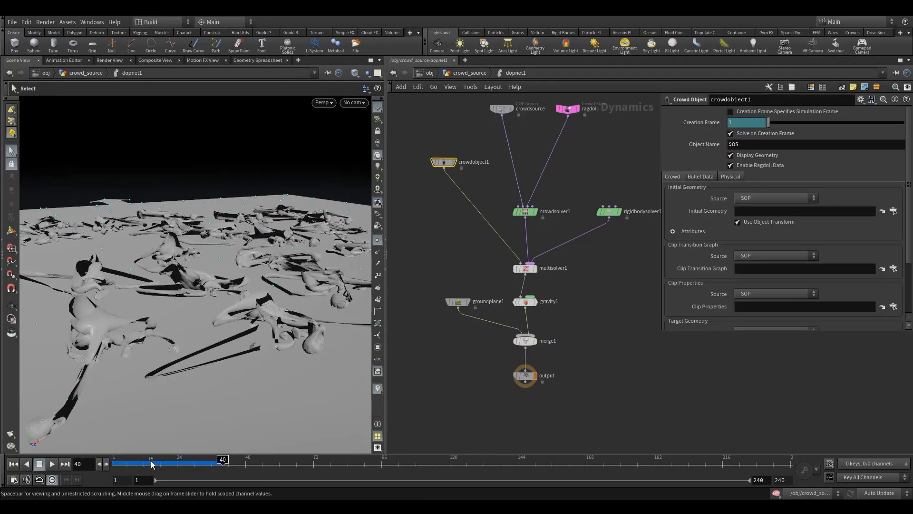
pyautogui.click(131, 459)
pyautogui.moveTo(131, 459); pyautogui.dragTo(114, 459)
# Step: Move crowdobject1 farther left and insert a Constraint Network node between it and multisolver1
pyautogui.moveTo(442, 241); pyautogui.dragTo(483, 288, button='middle')
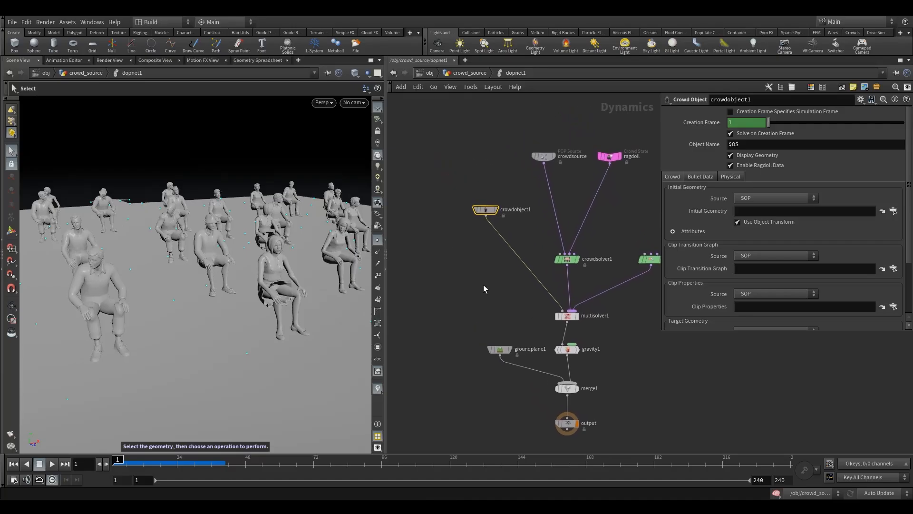
pyautogui.moveTo(485, 209); pyautogui.dragTo(437, 198)
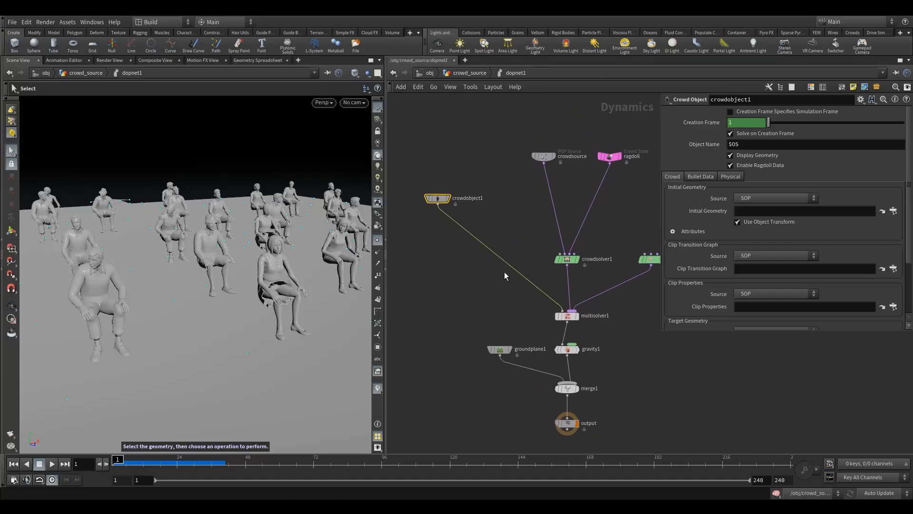
pyautogui.press('Tab')
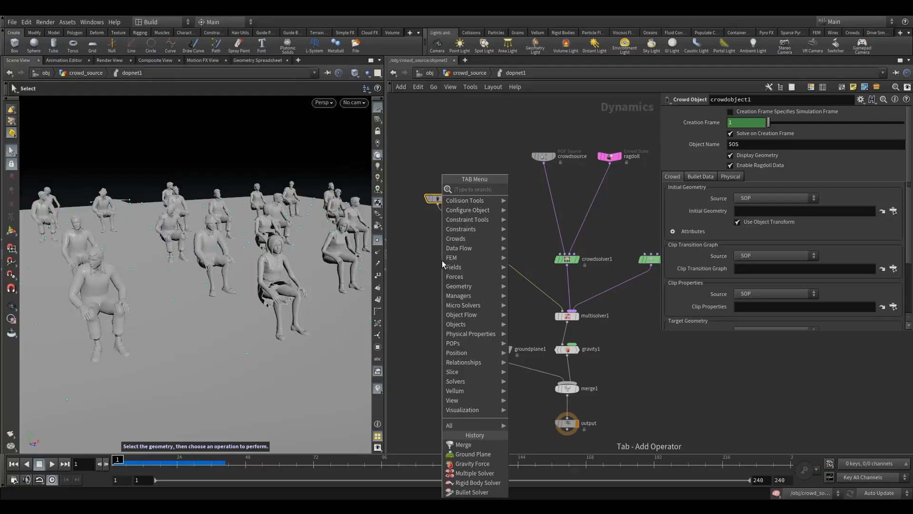
pyautogui.write('const')
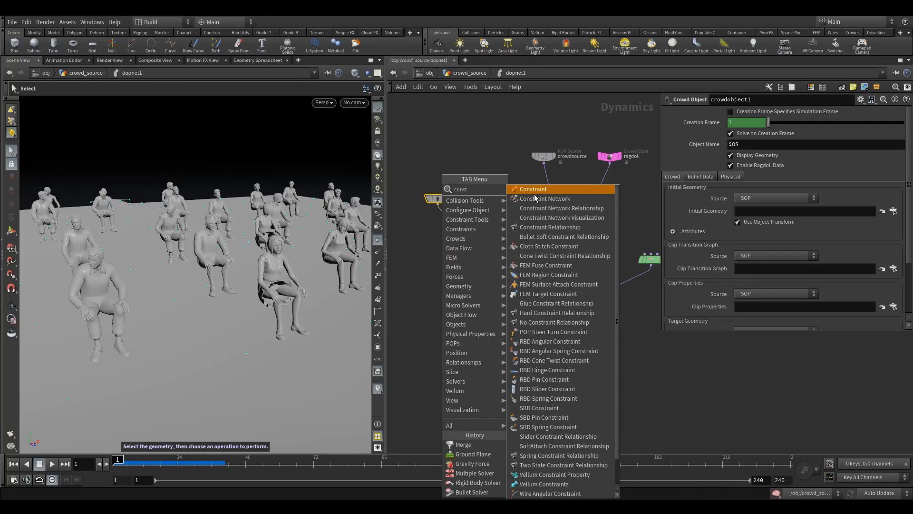
pyautogui.click(534, 198)
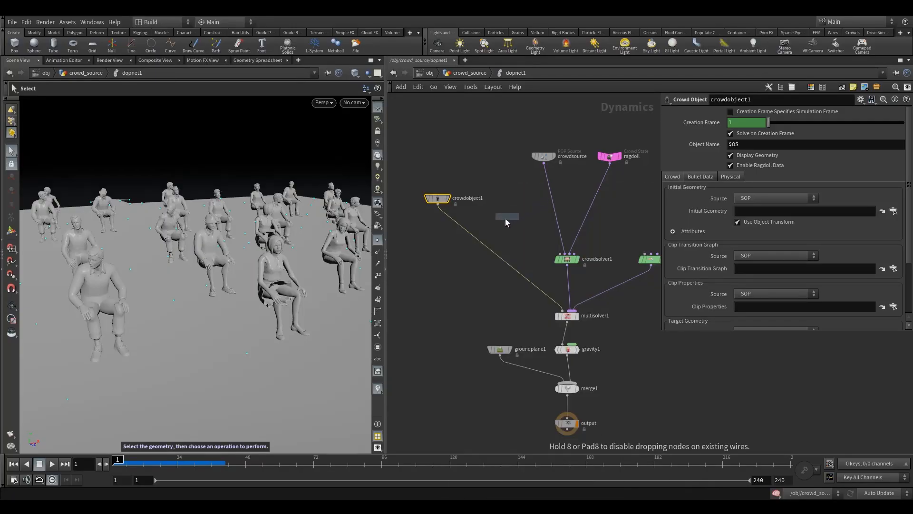
pyautogui.click(492, 252)
pyautogui.moveTo(490, 246); pyautogui.dragTo(473, 260)
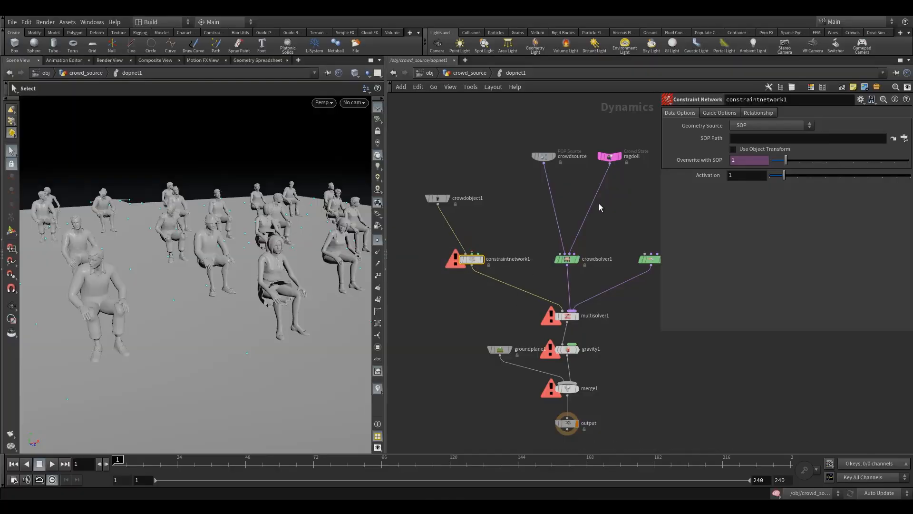
# Step: Set the constraint network's Geometry Source to Second Context Geometry and check the wiring into dopnet1 one level up
pyautogui.click(752, 127)
pyautogui.click(756, 155)
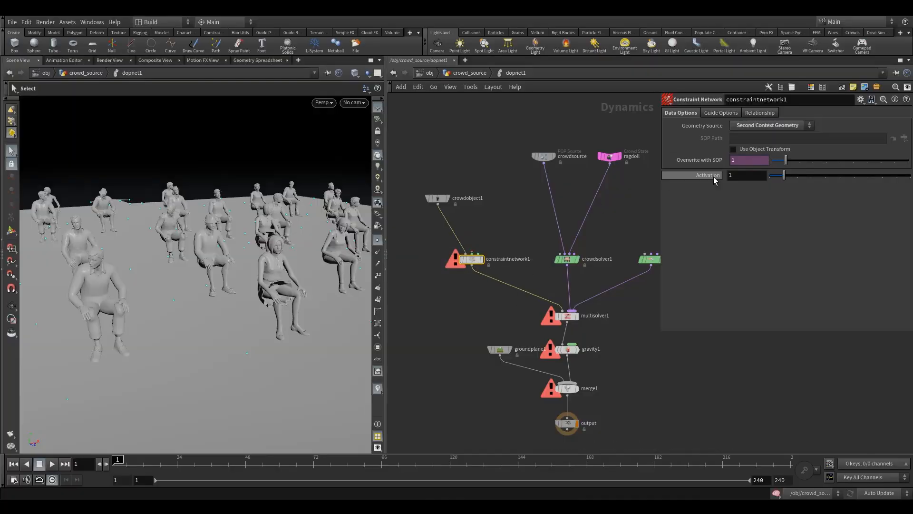
pyautogui.click(460, 75)
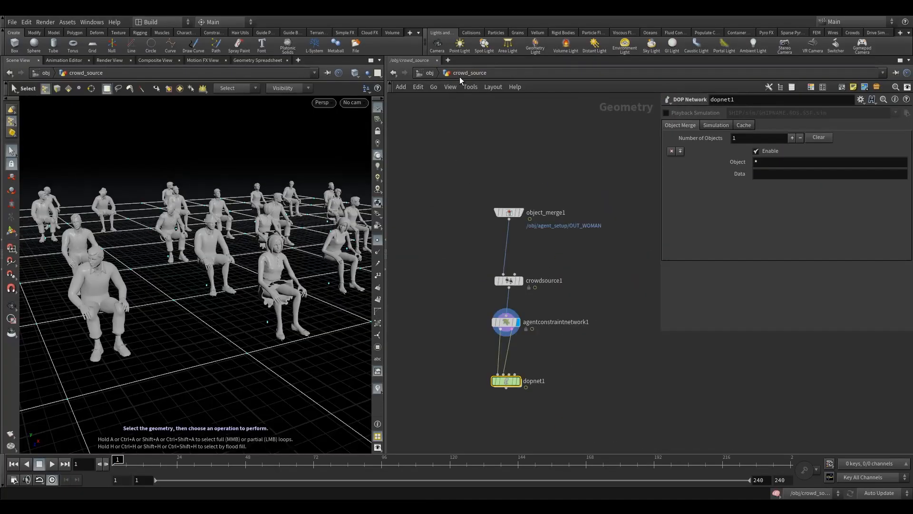
pyautogui.doubleClick(510, 381)
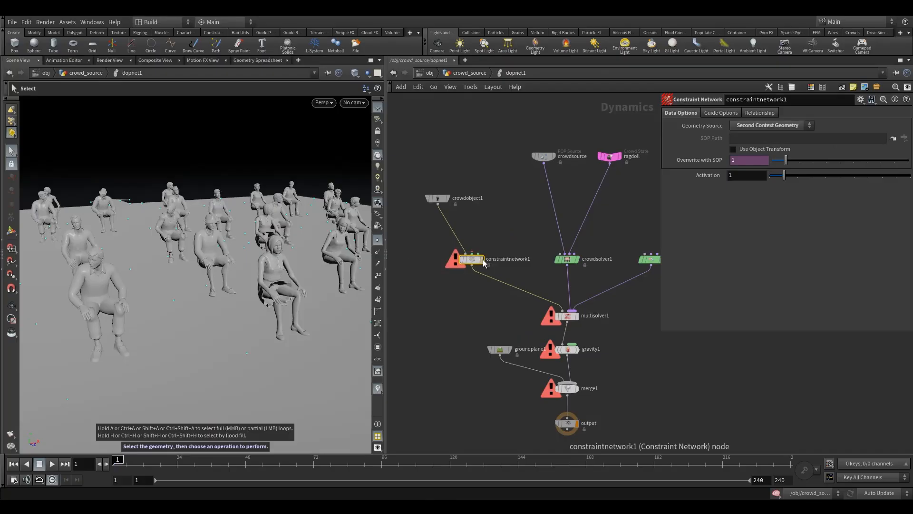
pyautogui.moveTo(472, 259); pyautogui.dragTo(473, 259)
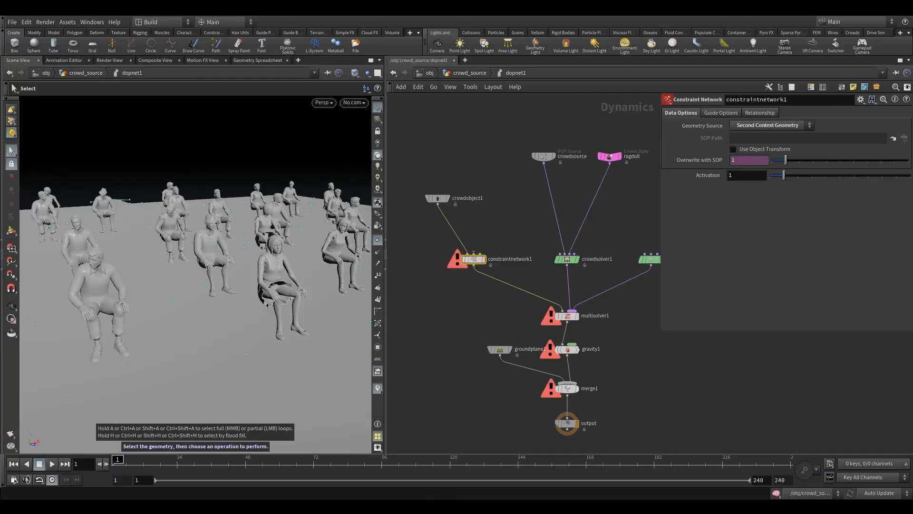
# Step: Add a Cone Twist Constraint Relationship node, connect it to constraintnetwork1's second input, and align it with crowdobject1
pyautogui.press('Tab')
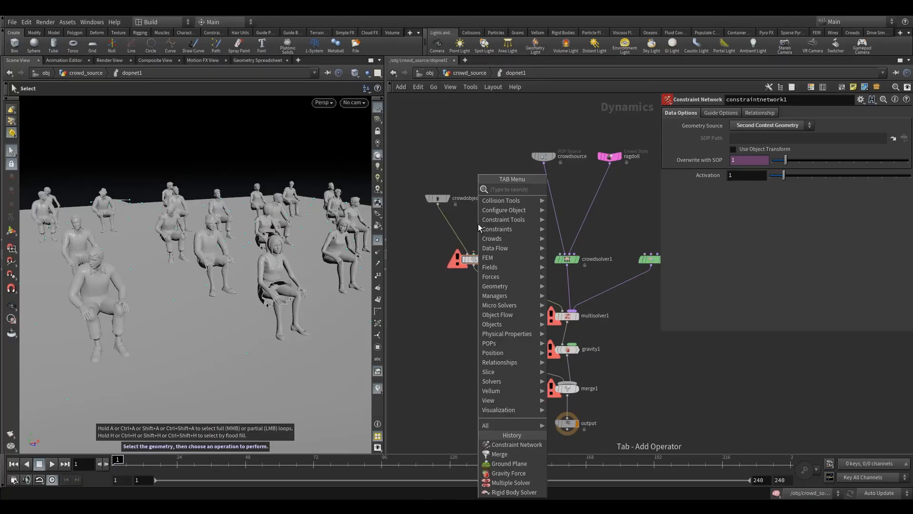
pyautogui.write('conet')
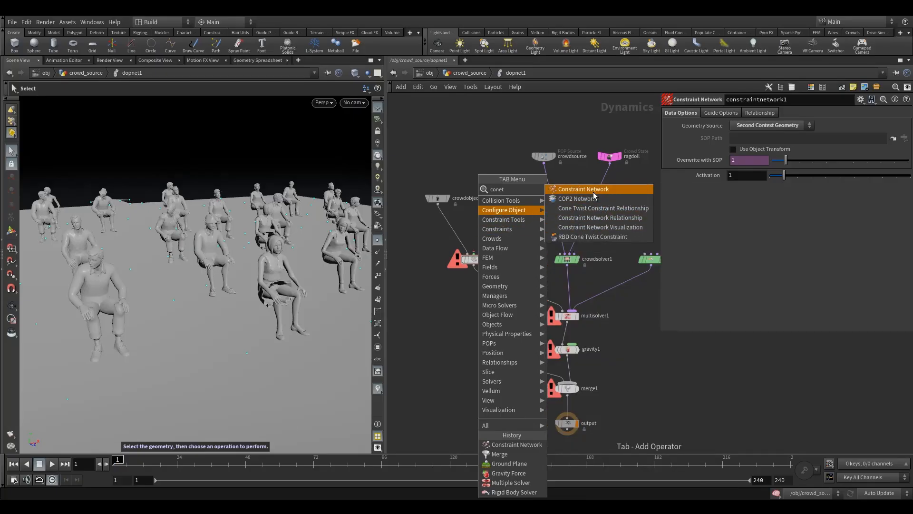
pyautogui.click(604, 209)
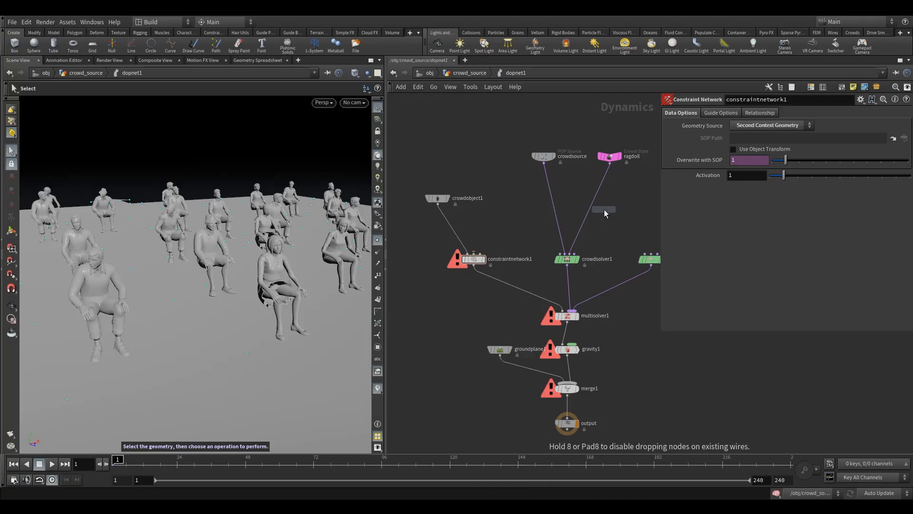
pyautogui.click(504, 216)
pyautogui.moveTo(504, 221); pyautogui.dragTo(474, 257)
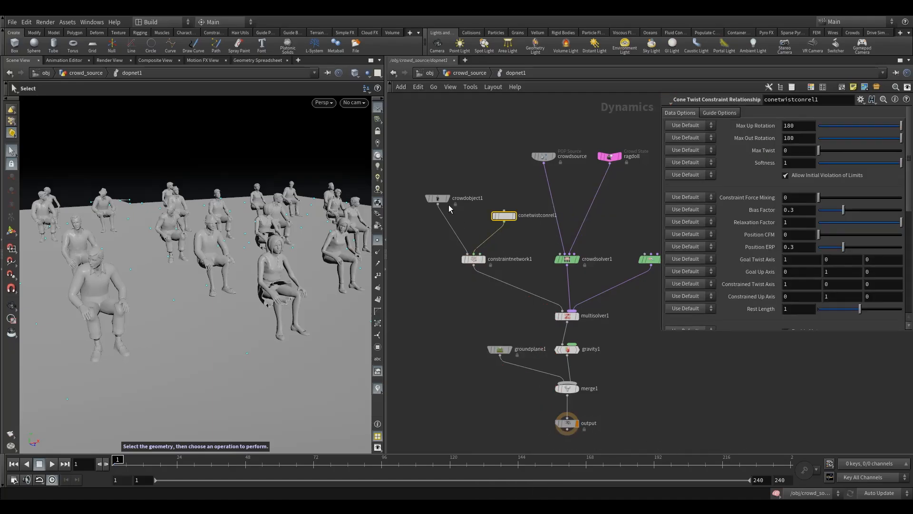
pyautogui.moveTo(438, 198); pyautogui.dragTo(426, 215)
pyautogui.moveTo(507, 219); pyautogui.dragTo(499, 219)
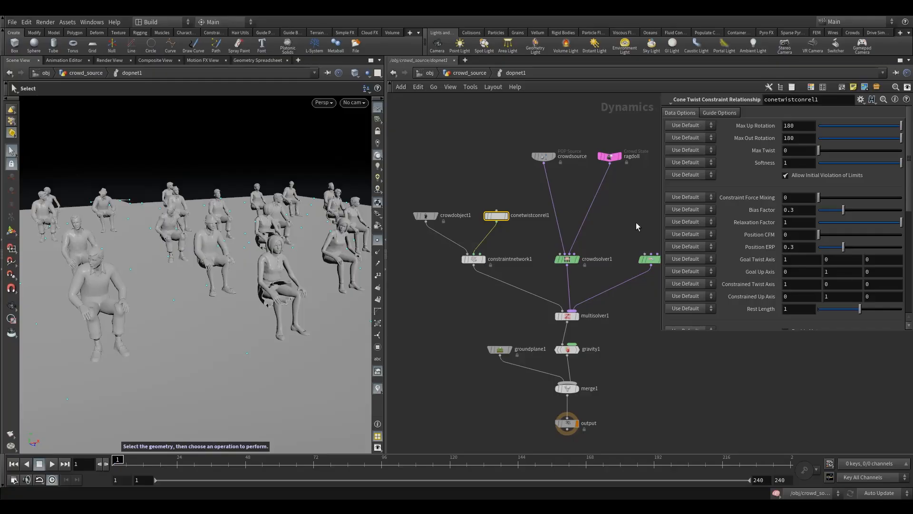
# Step: In the crowd_source network, attach a Null node to agentconstraintnetwork1's second output and display it
pyautogui.scroll(-5, 761, 214)
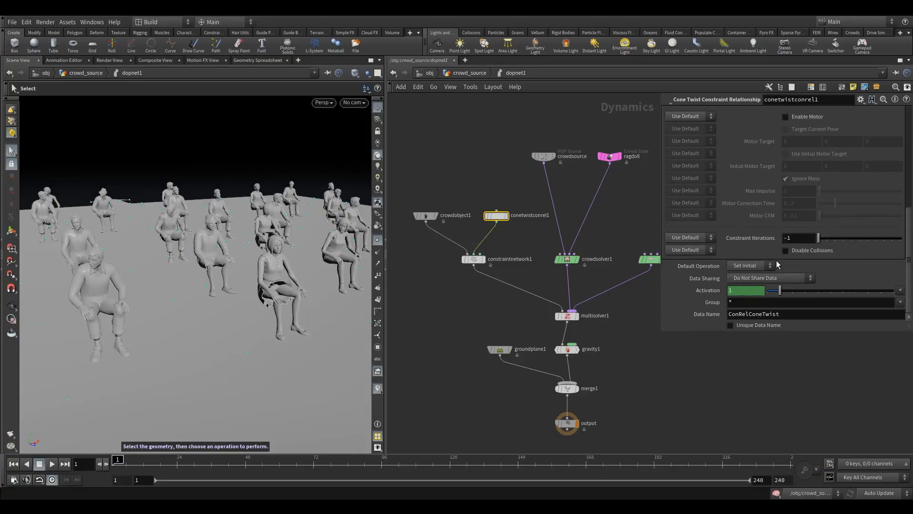
pyautogui.press('u')
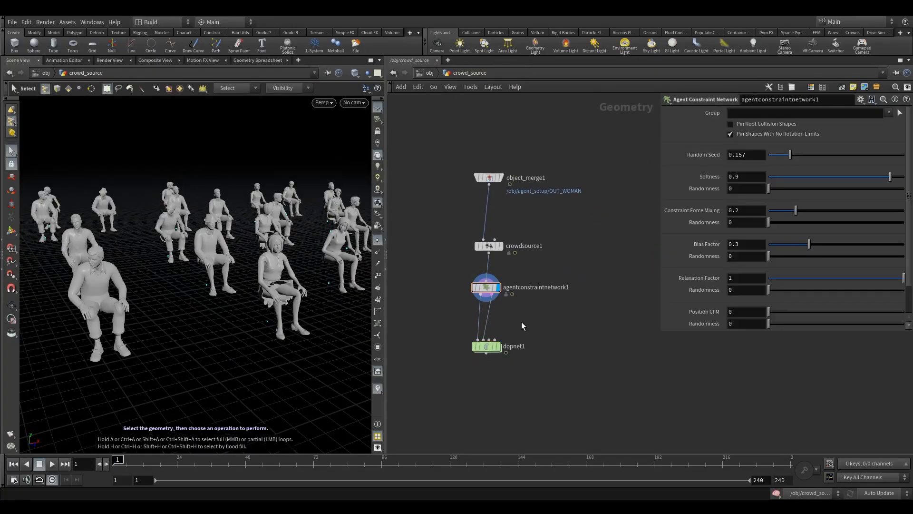
pyautogui.press('Tab')
pyautogui.write('nu')
pyautogui.click(621, 103)
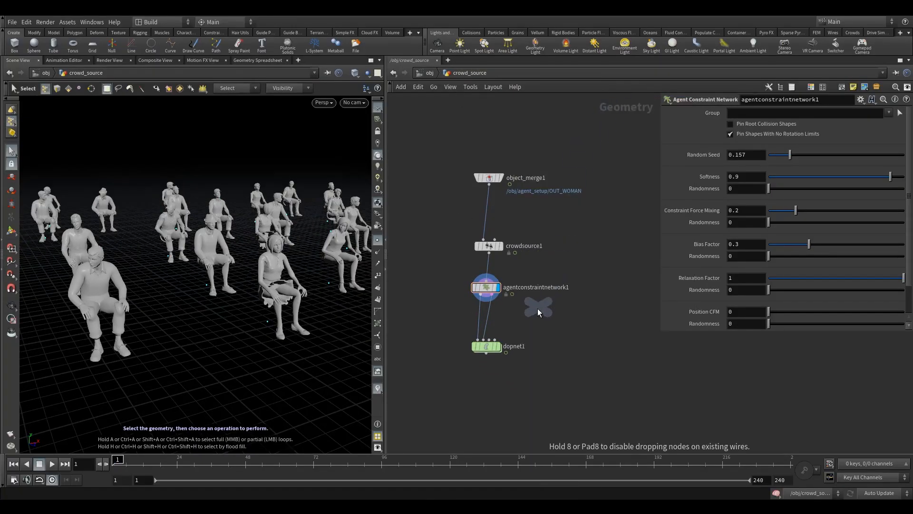
pyautogui.click(523, 323)
pyautogui.click(539, 311)
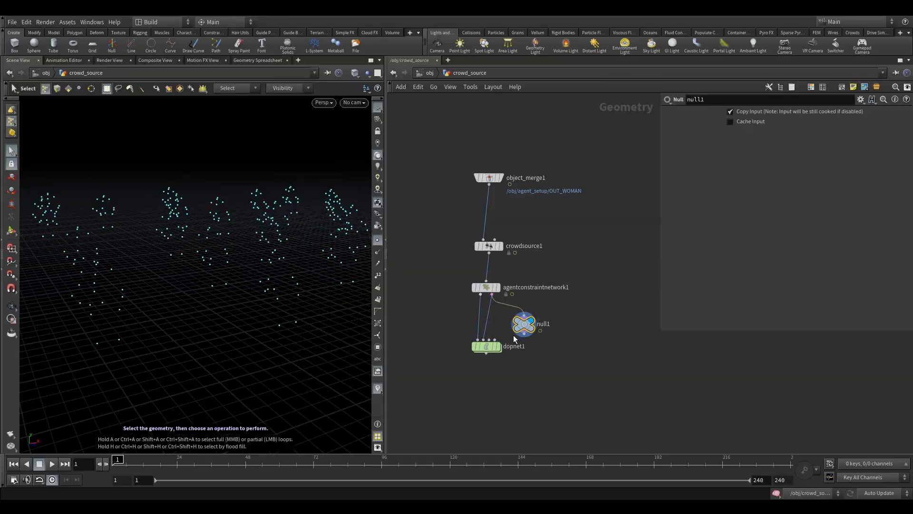
# Step: Examine the null's constraint_name attribute in the Geometry Spreadsheet, widening the pane and that column
pyautogui.click(250, 60)
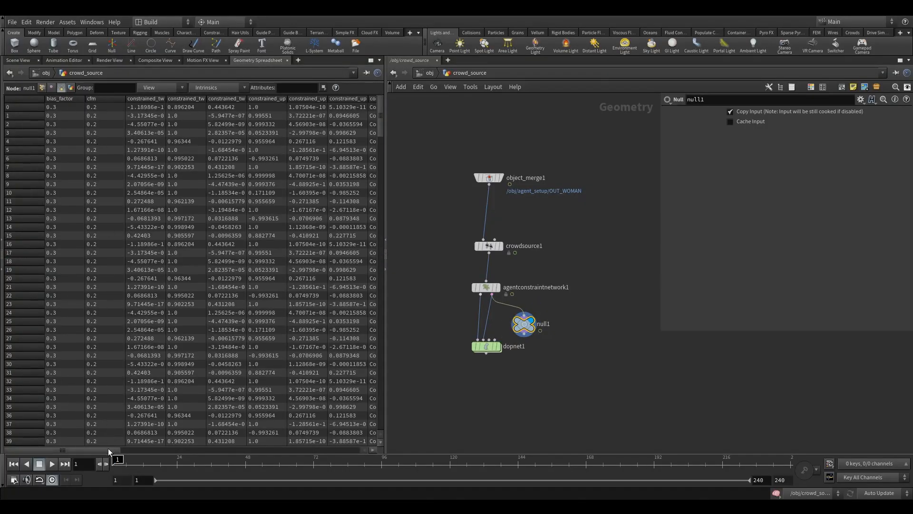
pyautogui.moveTo(107, 449); pyautogui.dragTo(113, 449)
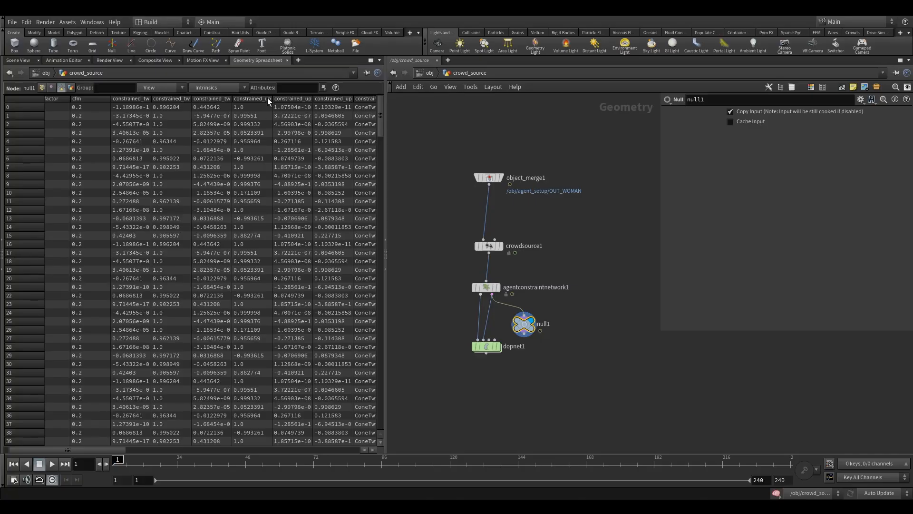
pyautogui.moveTo(385, 125); pyautogui.dragTo(578, 133)
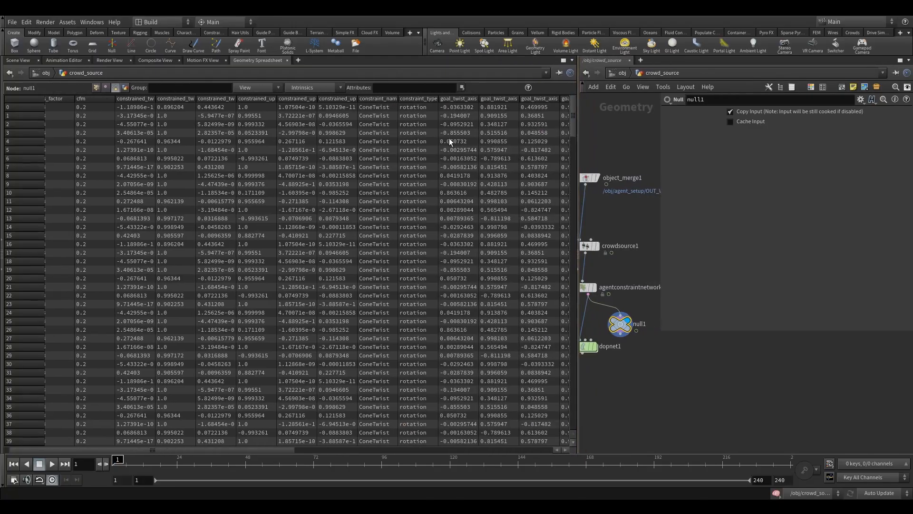
pyautogui.moveTo(398, 99); pyautogui.dragTo(420, 101)
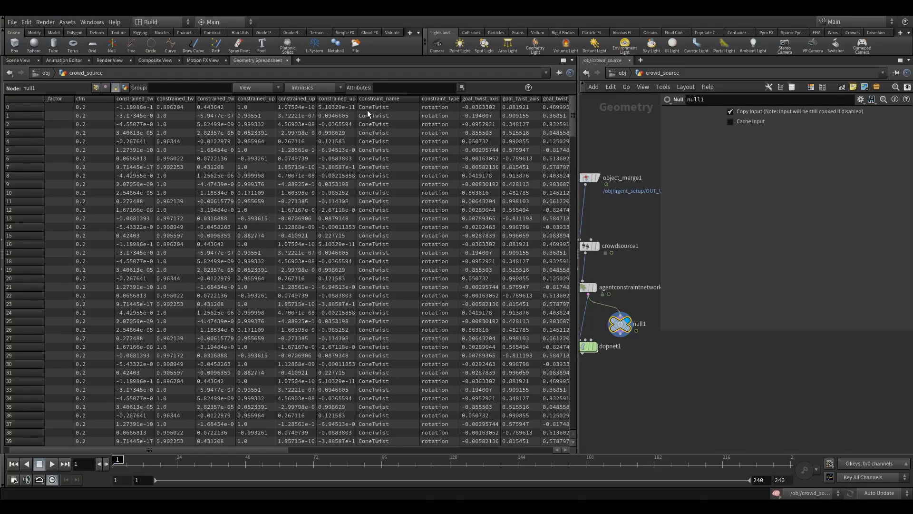
# Step: Inside dopnet1, set the Cone Twist Constraint Relationship's Data Name to ConeTwist
pyautogui.click(19, 61)
pyautogui.moveTo(623, 357); pyautogui.dragTo(664, 336, button='middle')
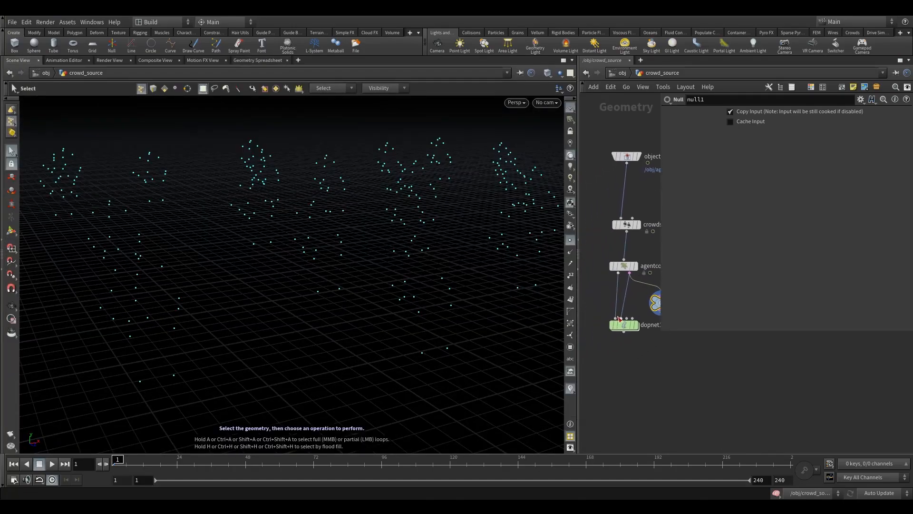
pyautogui.doubleClick(622, 325)
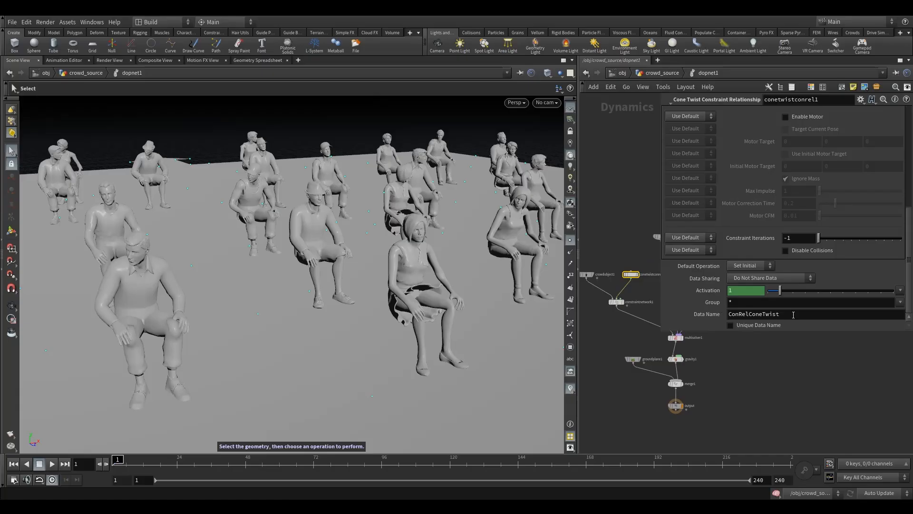
pyautogui.moveTo(793, 315); pyautogui.dragTo(726, 314)
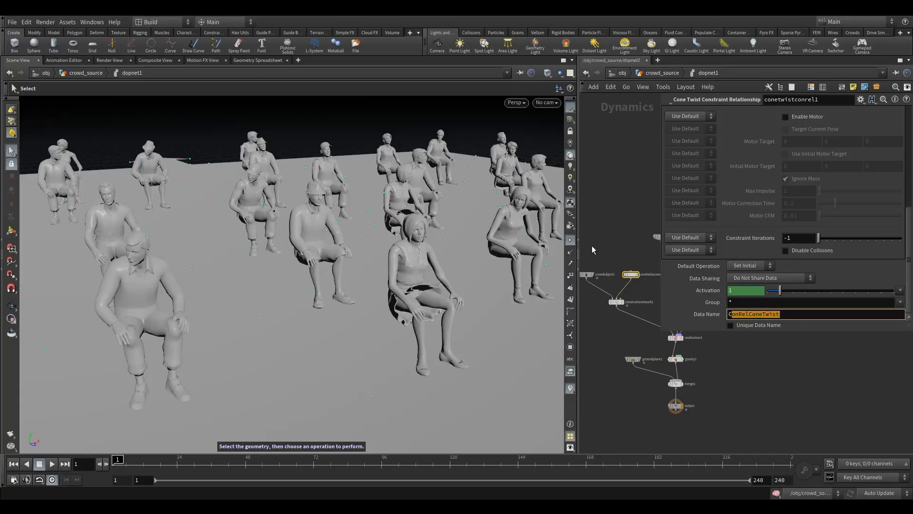
pyautogui.moveTo(579, 256); pyautogui.dragTo(377, 256)
pyautogui.moveTo(480, 251); pyautogui.dragTo(449, 217, button='middle')
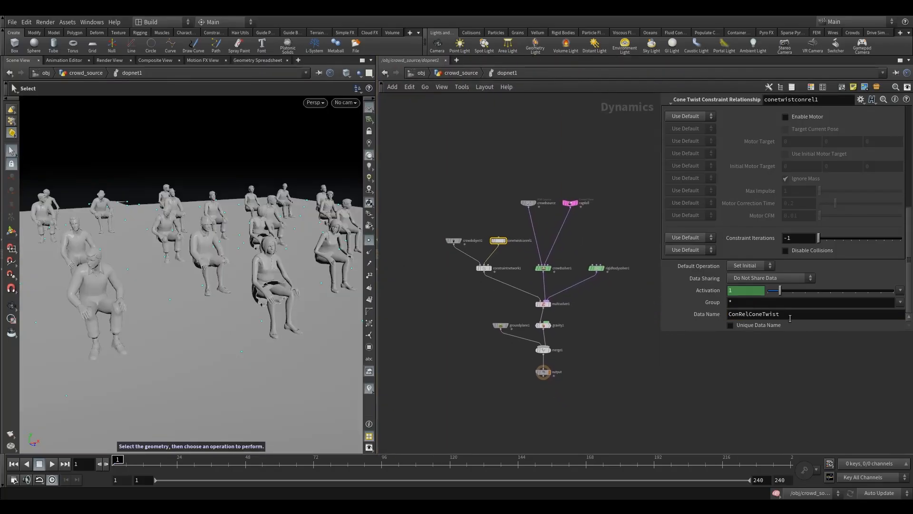
pyautogui.moveTo(751, 316); pyautogui.dragTo(727, 315)
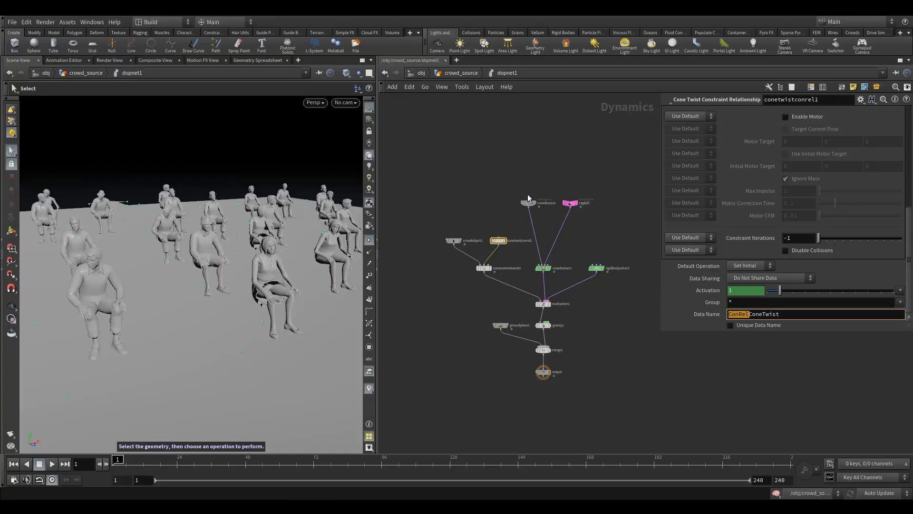
pyautogui.press('BackSpace')
pyautogui.press('Return')
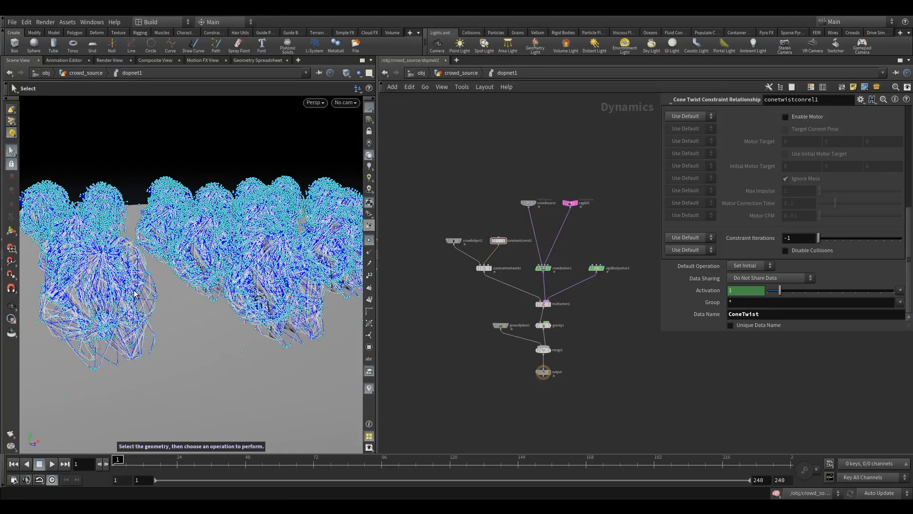
# Step: Hide the points in the viewport and examine the cone twist guides around the agents up close
pyautogui.click(372, 241)
pyautogui.keyDown('alt'); pyautogui.moveTo(158, 280); pyautogui.dragTo(204, 267); pyautogui.keyUp('alt')
pyautogui.keyDown('alt'); pyautogui.moveTo(205, 267); pyautogui.dragTo(166, 304, button='right'); pyautogui.keyUp('alt')
pyautogui.moveTo(190, 299); pyautogui.dragTo(228, 300)
pyautogui.scroll(10, 832, 214)
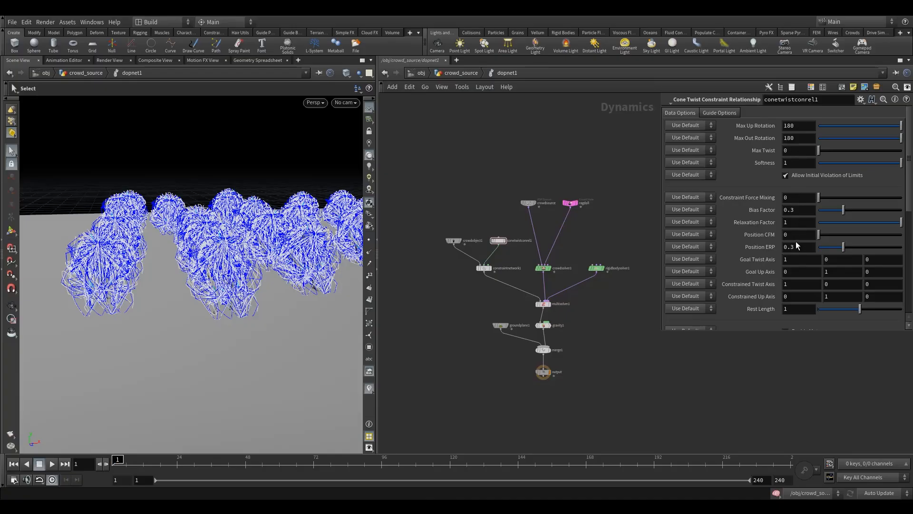
pyautogui.press('space')
pyautogui.moveTo(224, 259); pyautogui.dragTo(224, 233)
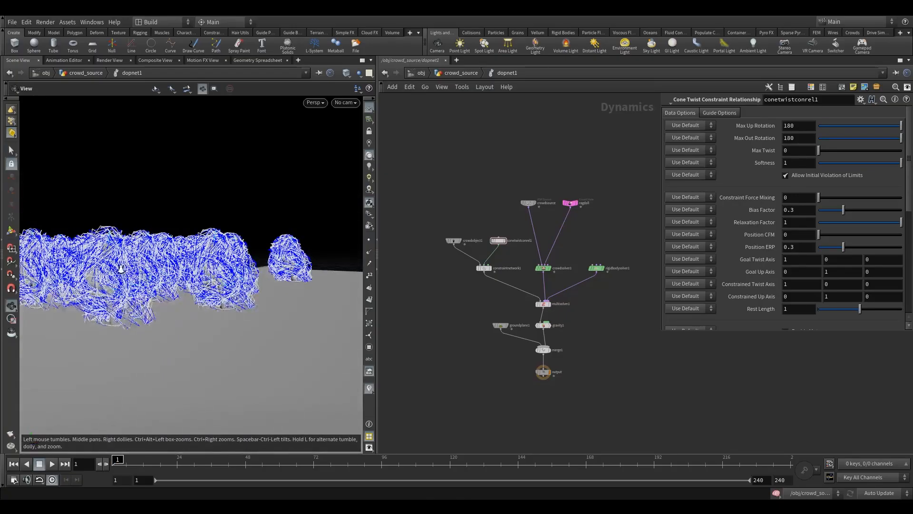
pyautogui.scroll(2, 225, 276)
pyautogui.press('space')
pyautogui.moveTo(209, 268); pyautogui.dragTo(132, 273)
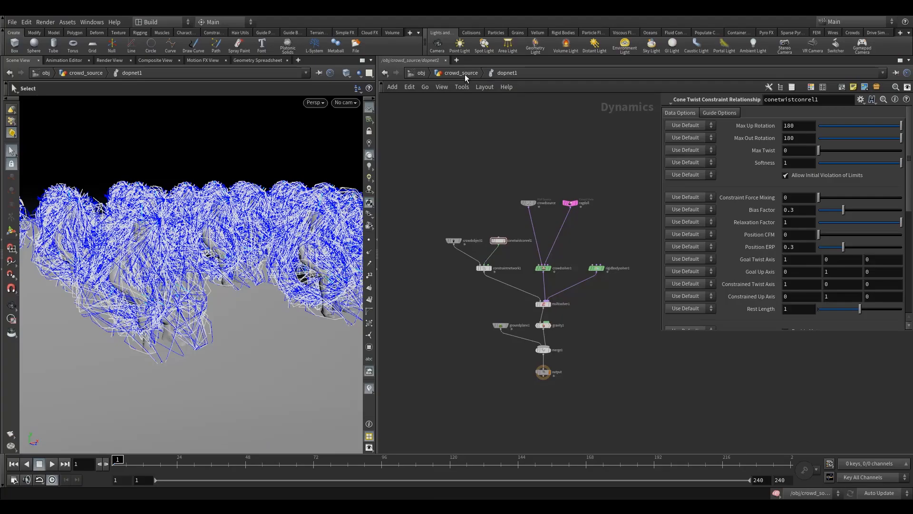
# Step: Set the cone twist relationship's Max Up Rotation, Max Out Rotation and Max Twist to 1
pyautogui.doubleClick(807, 127)
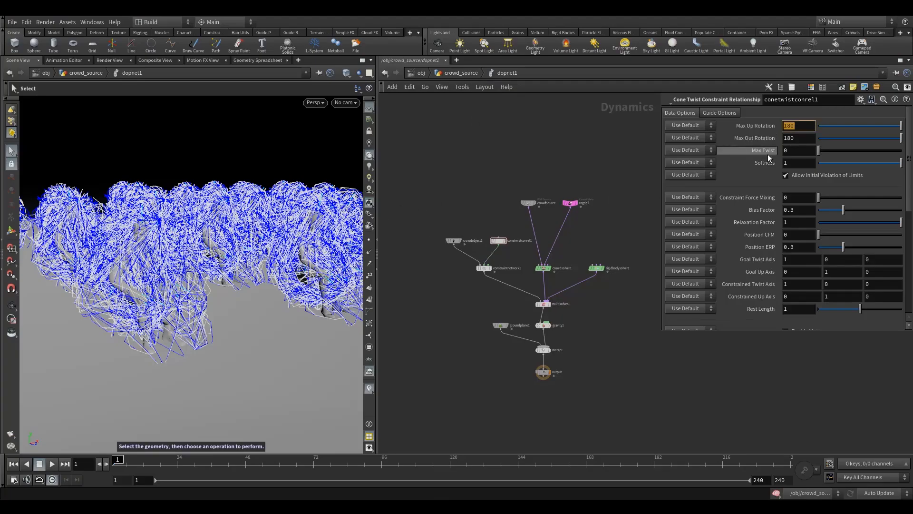
pyautogui.write('1')
pyautogui.press('Tab')
pyautogui.write('1')
pyautogui.press('Tab')
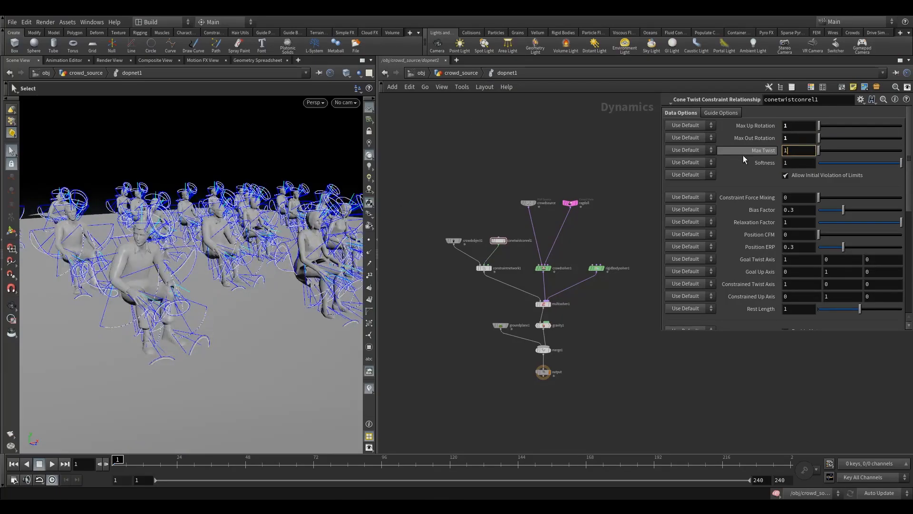
pyautogui.write('1')
pyautogui.press('Return')
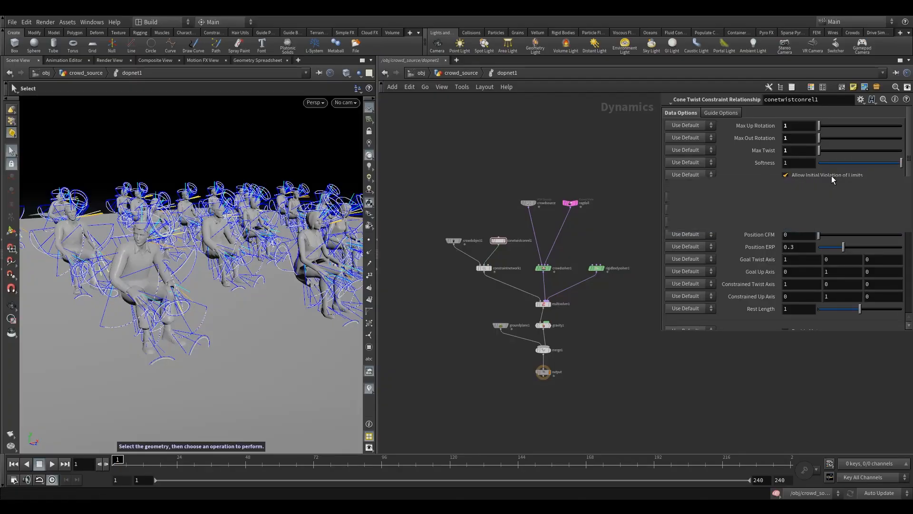
# Step: Set the cone twist relationship's Constraint Force Mixing, Bias Factor, Position CFM and Position ERP to 1
pyautogui.click(807, 200)
pyautogui.write('1')
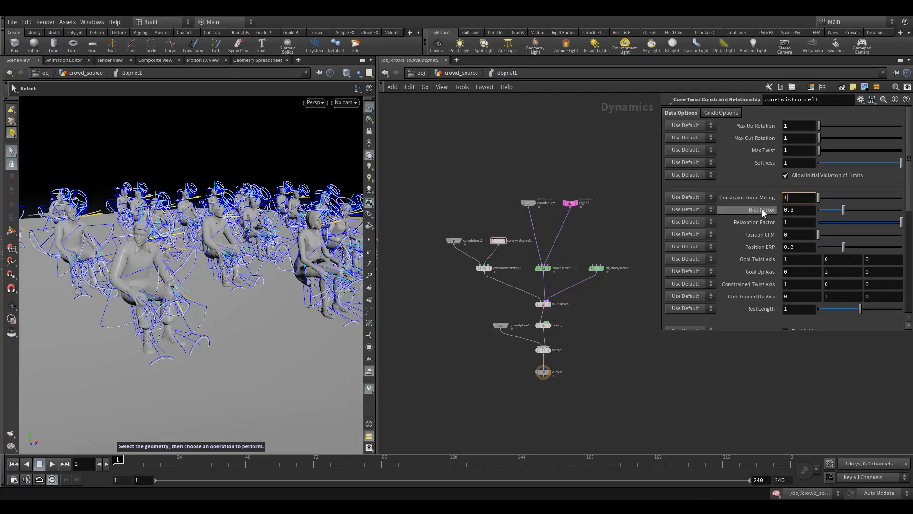
pyautogui.press('Tab')
pyautogui.write('1')
pyautogui.press('Tab')
pyautogui.press('Tab')
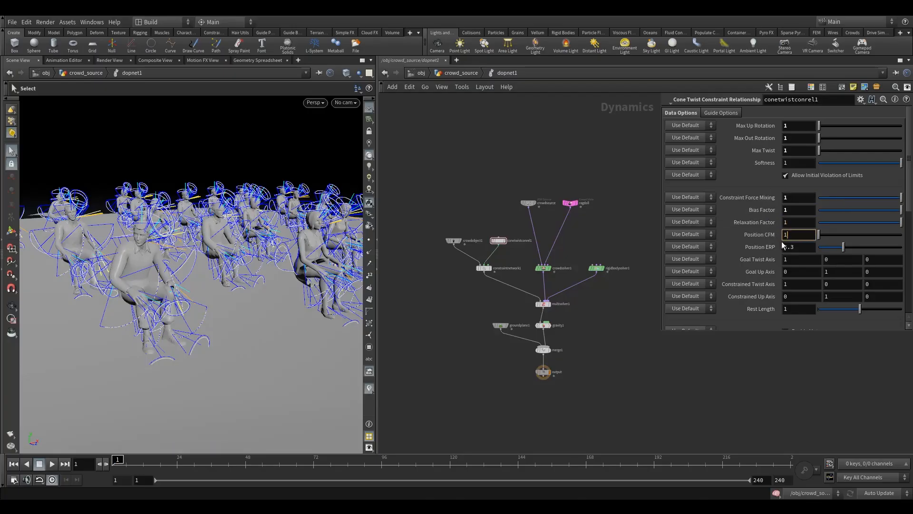
pyautogui.write('1')
pyautogui.press('Tab')
pyautogui.write('1')
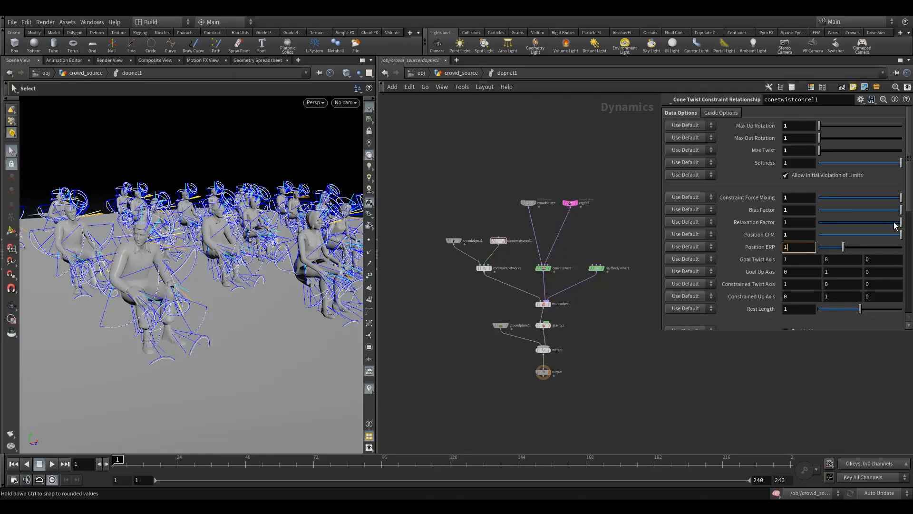
pyautogui.press('Return')
# Step: Turn on Disable Collisions for the cone twist constraint relationship
pyautogui.moveTo(910, 189); pyautogui.dragTo(841, 287)
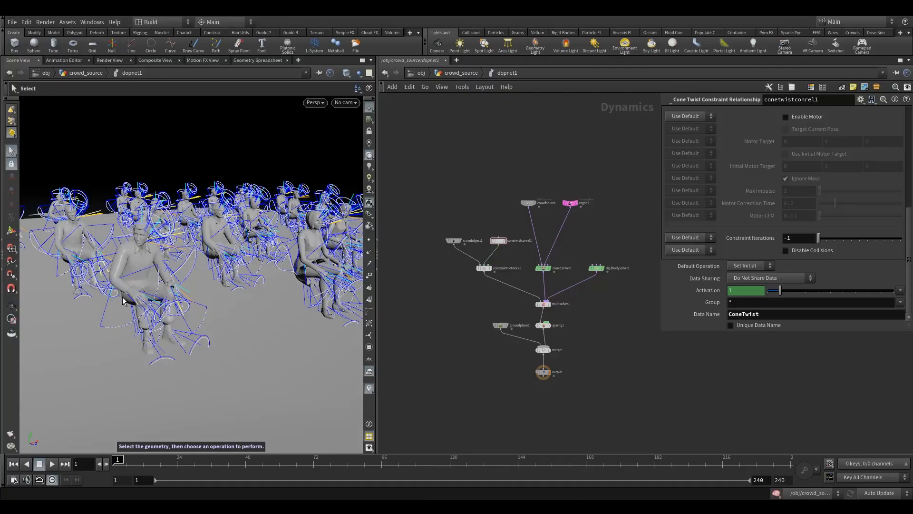
pyautogui.click(800, 252)
pyautogui.moveTo(478, 219); pyautogui.dragTo(467, 208, button='middle')
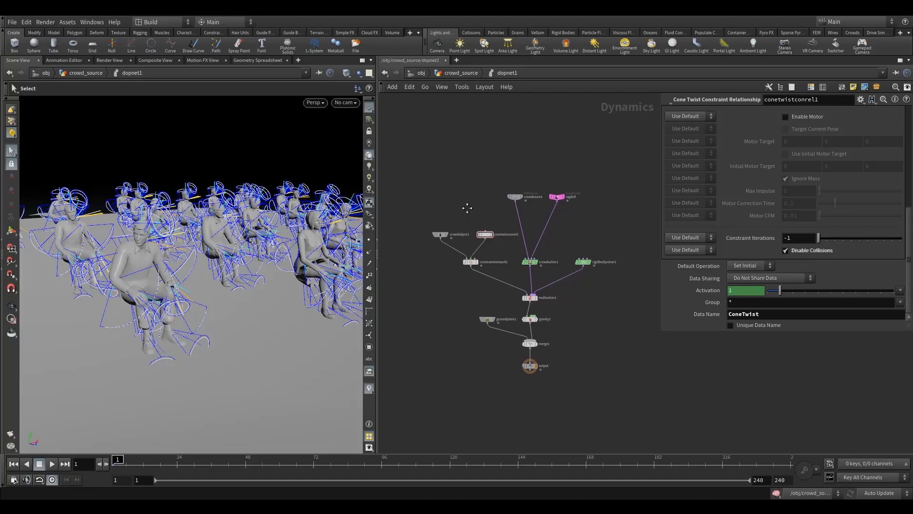
pyautogui.scroll(10, 908, 230)
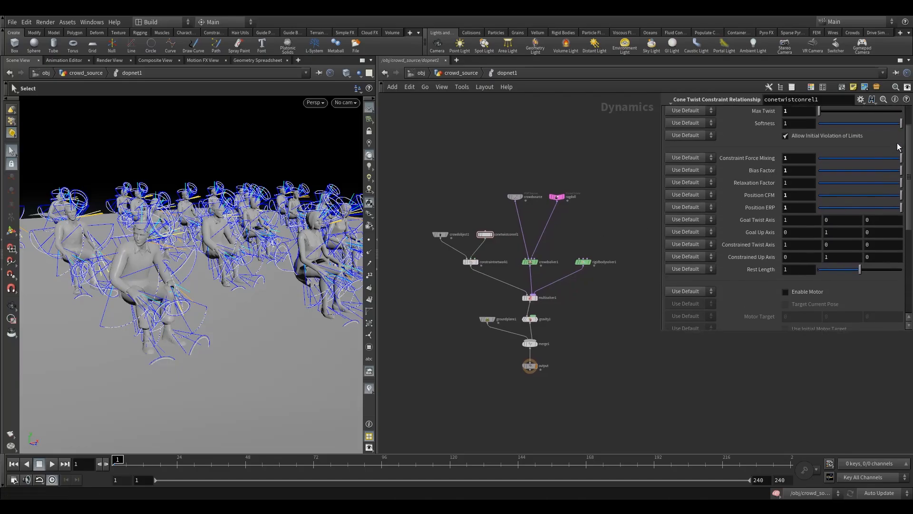
# Step: Select the output node, play the ragdoll simulation briefly and return to frame 1
pyautogui.click(530, 365)
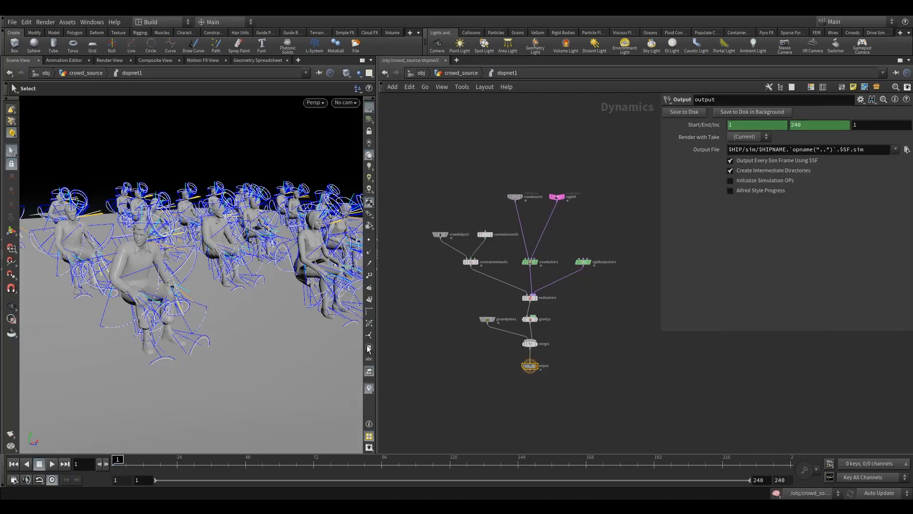
pyautogui.click(50, 465)
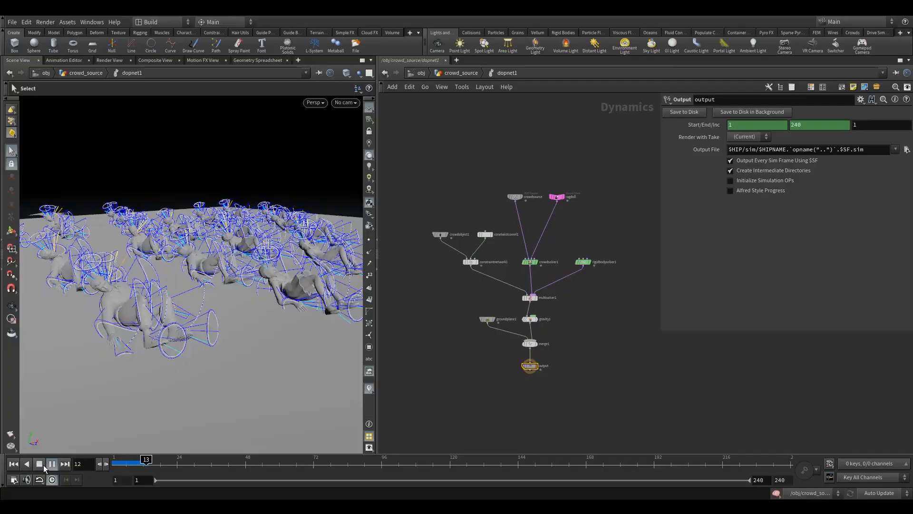
pyautogui.click(43, 464)
pyautogui.moveTo(138, 464); pyautogui.dragTo(71, 464)
# Step: Check the cone twist relationship's guide options and turn off Show Guide Geometry on constraintnetwork1
pyautogui.click(485, 234)
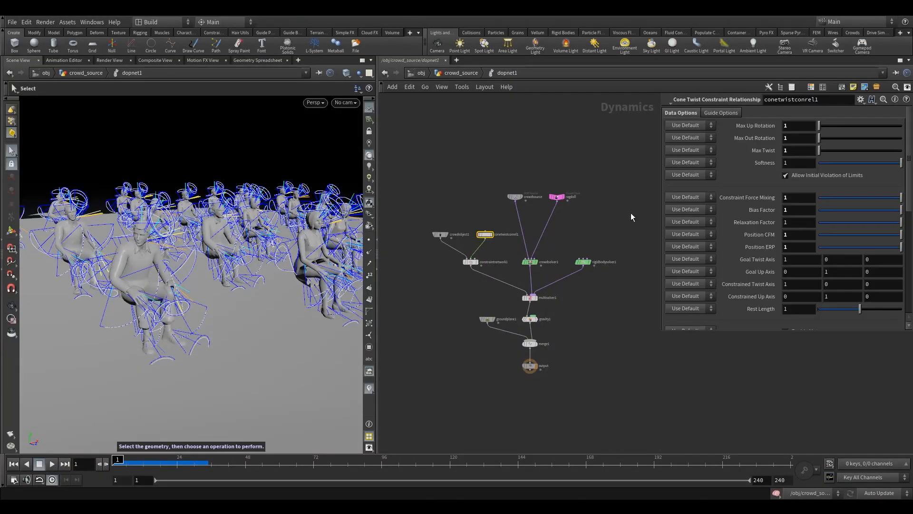
pyautogui.click(720, 113)
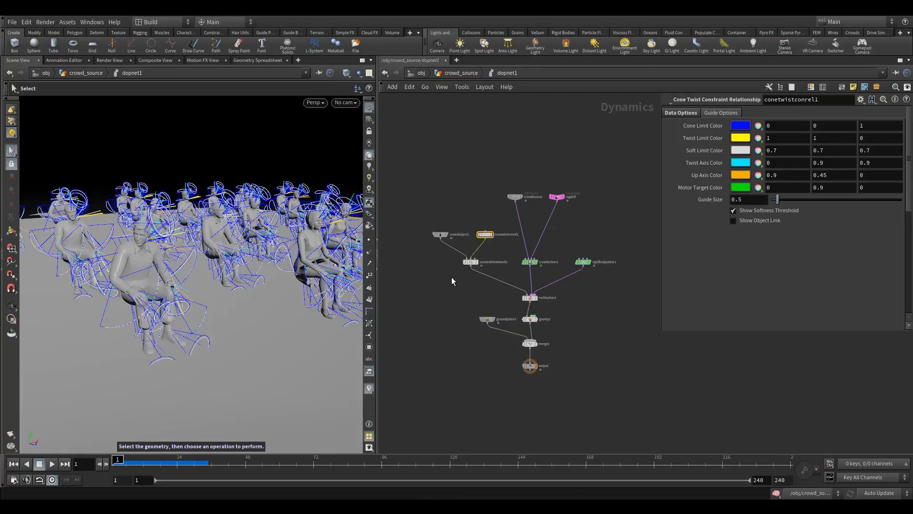
pyautogui.click(471, 261)
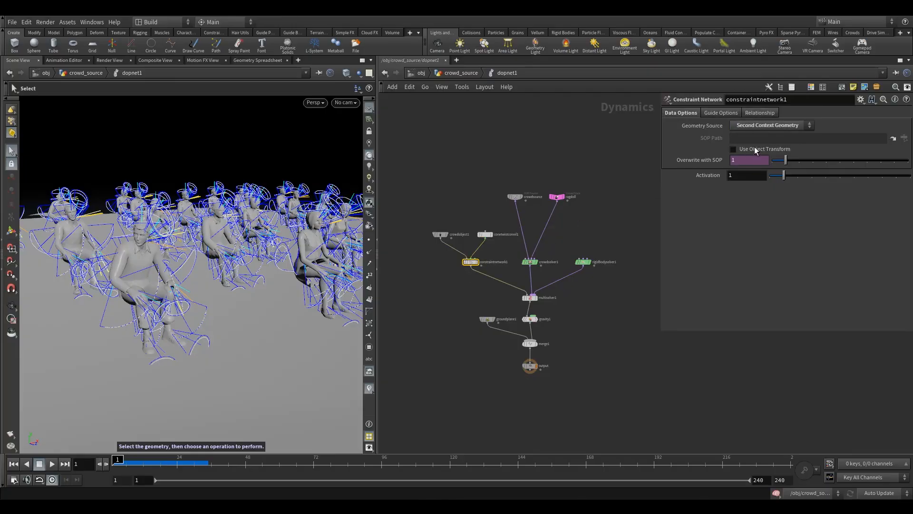
pyautogui.click(728, 115)
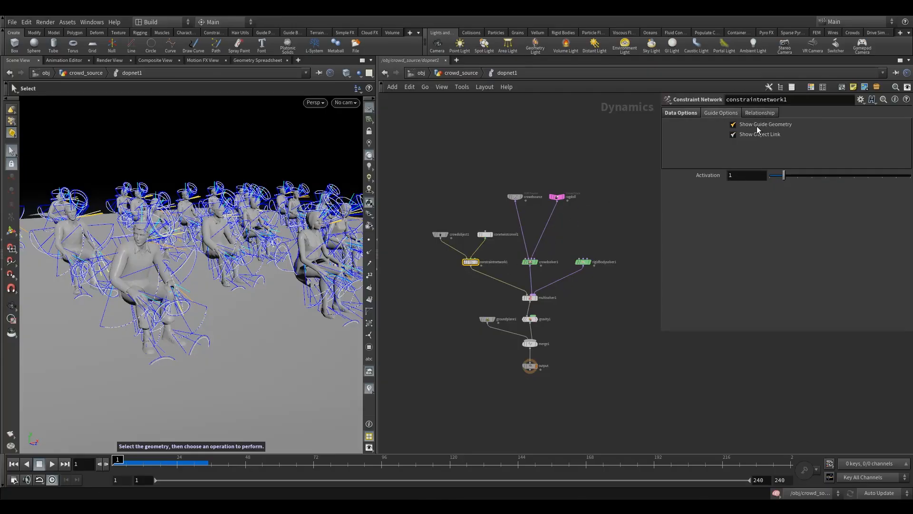
pyautogui.click(757, 125)
# Step: Play the simulation without guides from a wider view of the whole crowd and rewind to frame 1
pyautogui.press('Escape')
pyautogui.moveTo(244, 250); pyautogui.dragTo(236, 248)
pyautogui.keyDown('alt'); pyautogui.moveTo(236, 247); pyautogui.dragTo(155, 296, button='right'); pyautogui.keyUp('alt')
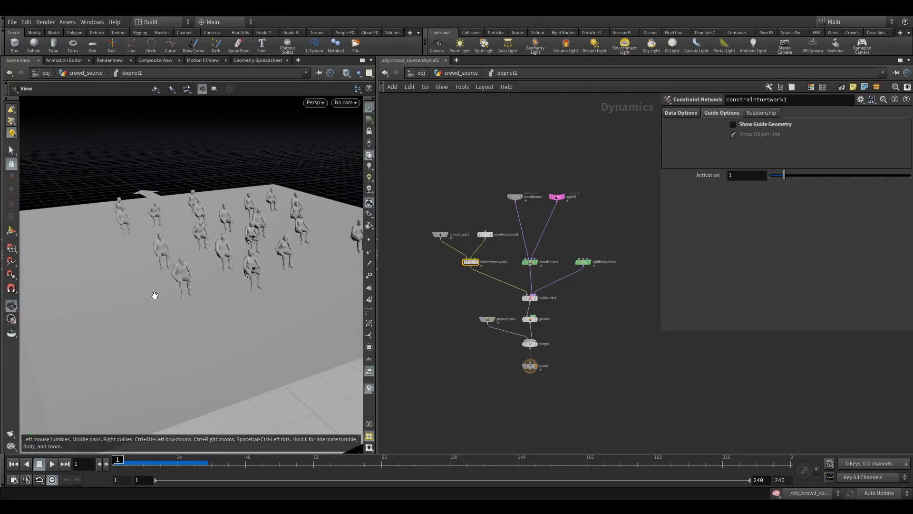
pyautogui.click(52, 464)
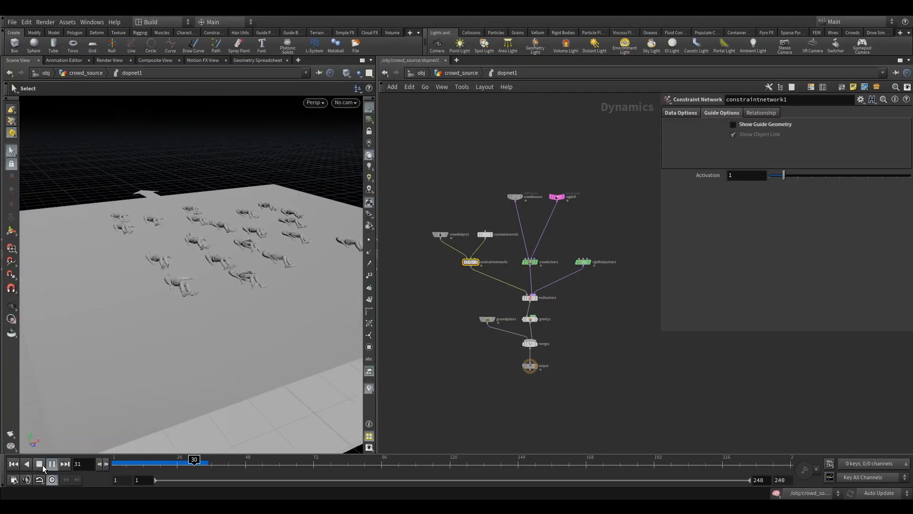
pyautogui.click(42, 465)
pyautogui.keyDown('alt'); pyautogui.moveTo(225, 287); pyautogui.dragTo(220, 308); pyautogui.keyUp('alt')
pyautogui.click(14, 464)
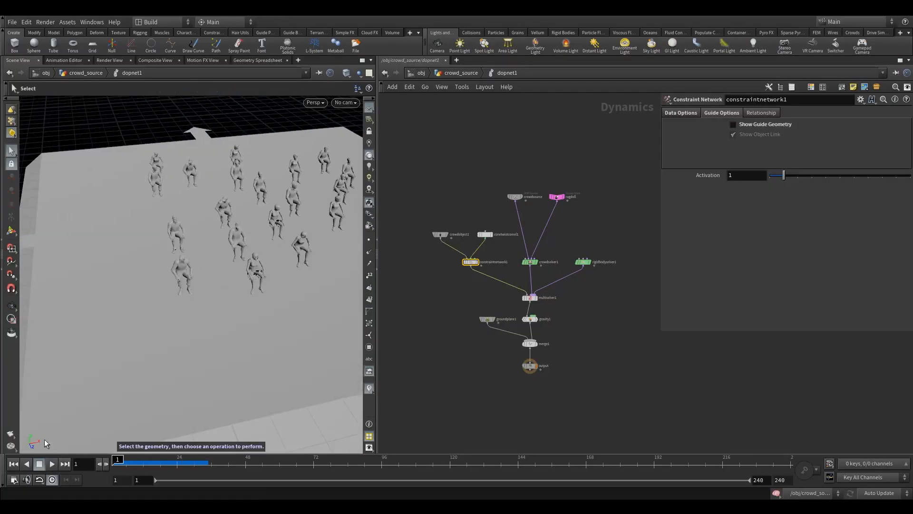